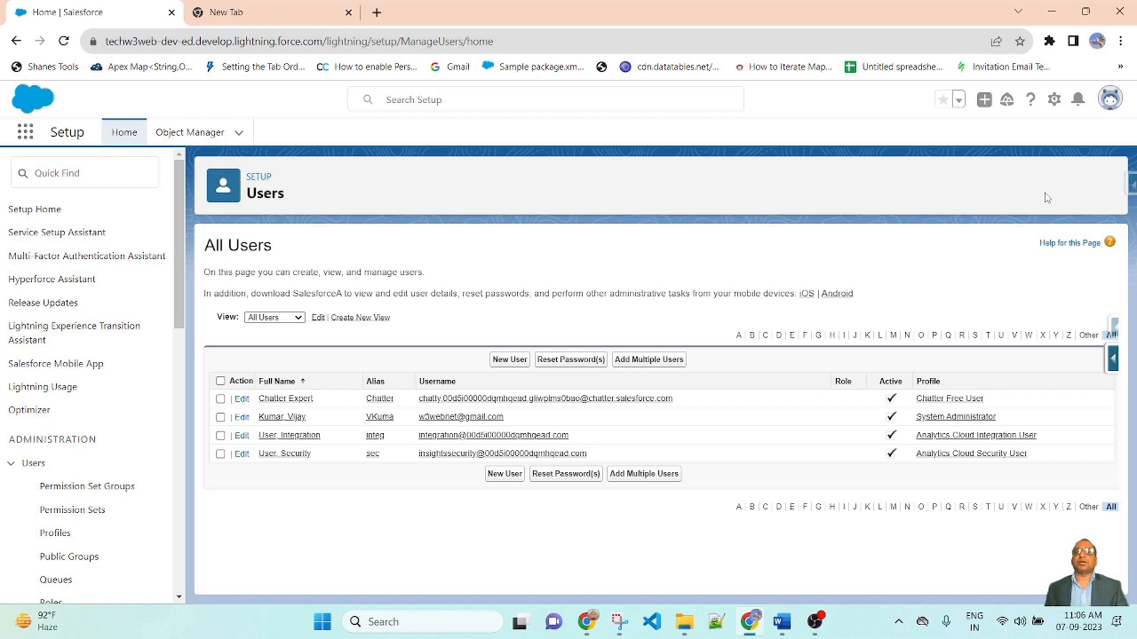
Filter Setup with 'pro' and open the Profiles page listing all 39 profiles
{"action": "left_click", "coordinate": [1054, 99]}
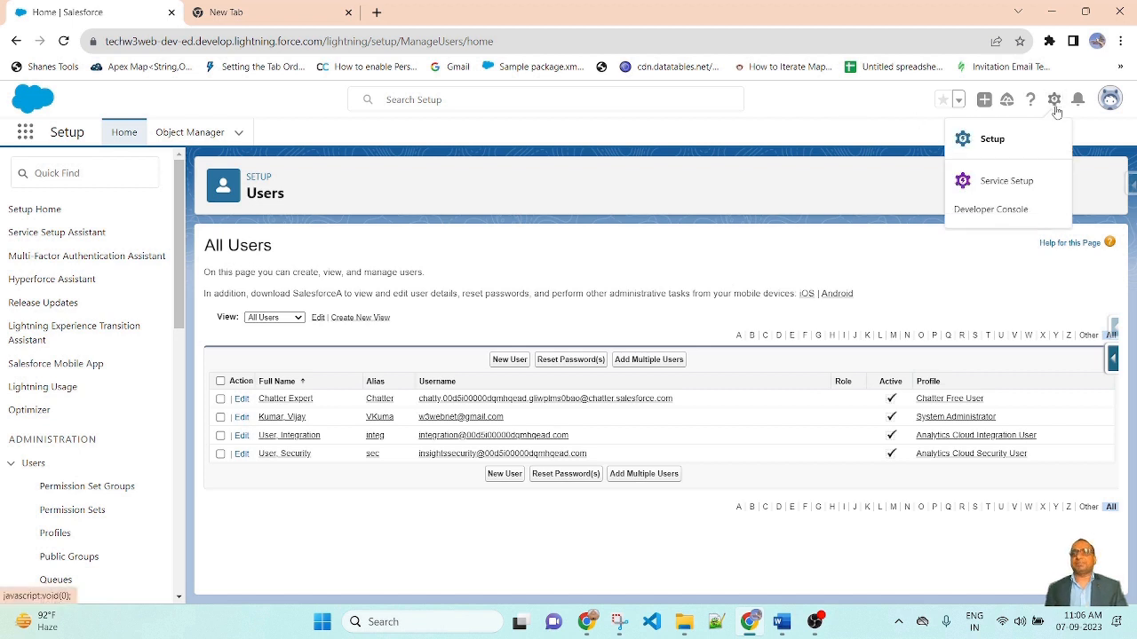
{"action": "left_click", "coordinate": [254, 102]}
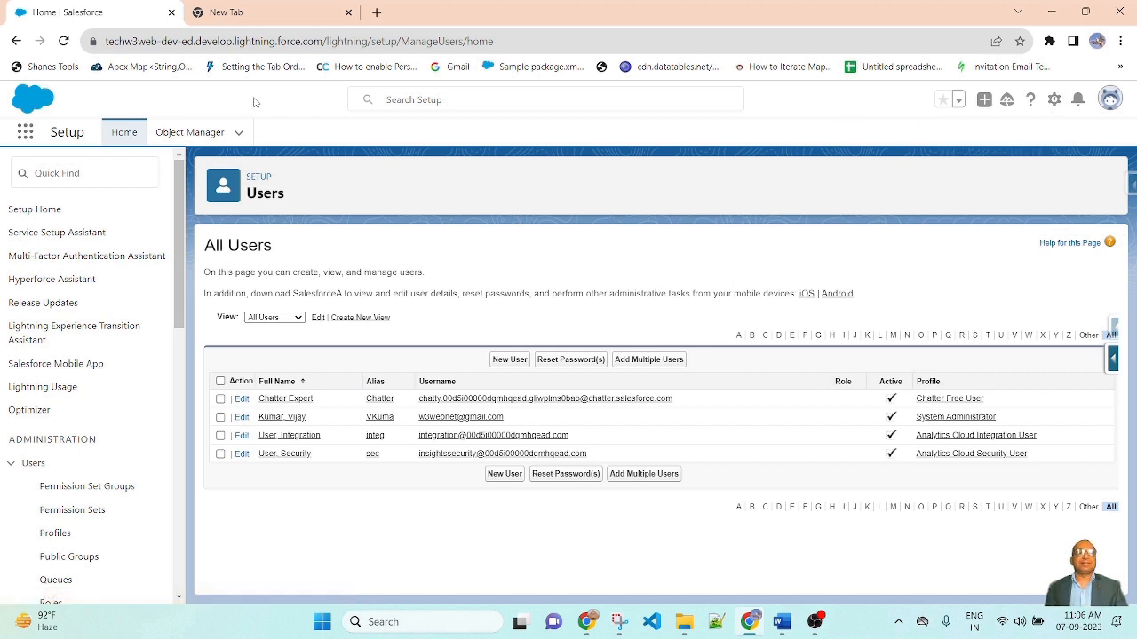
{"action": "left_click", "coordinate": [64, 173]}
{"action": "type", "text": "pr"}
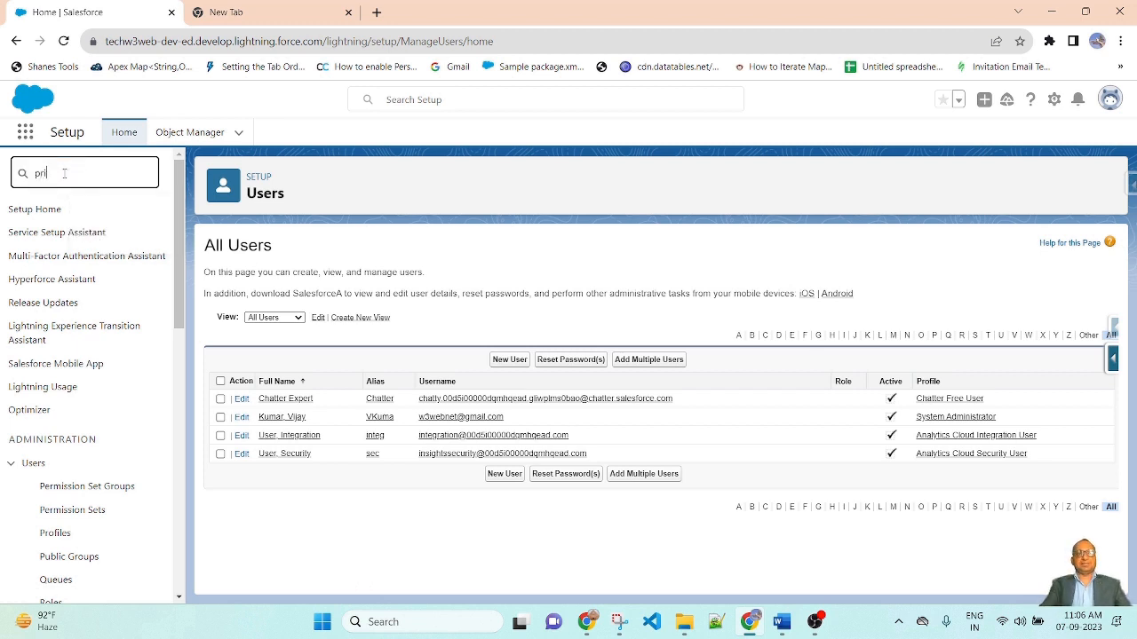
{"action": "type", "text": "ofile"}
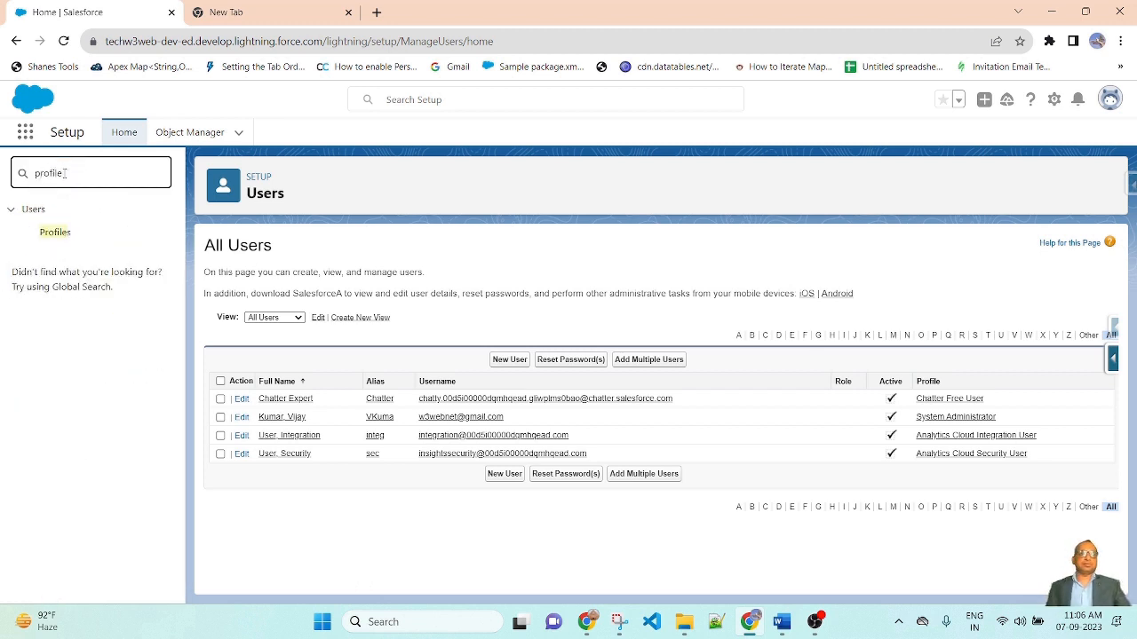
{"action": "left_click", "coordinate": [44, 236]}
{"action": "left_click", "coordinate": [46, 237]}
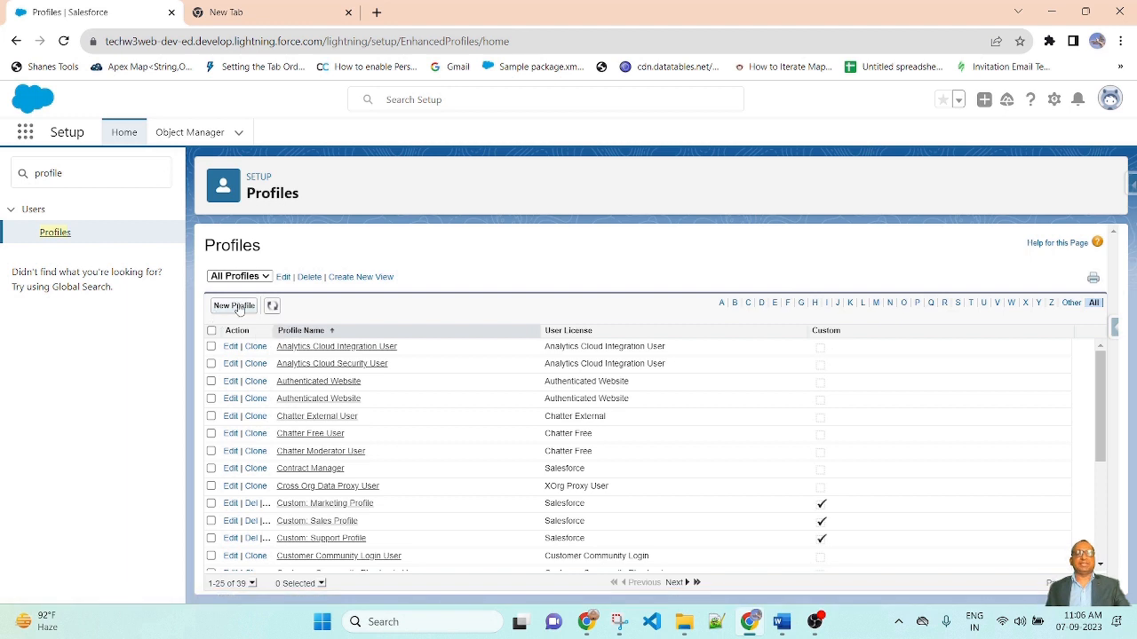
Clone Analytics Cloud Integration User into a new profile named 'Custom Profile' and save it
{"action": "left_click", "coordinate": [233, 306]}
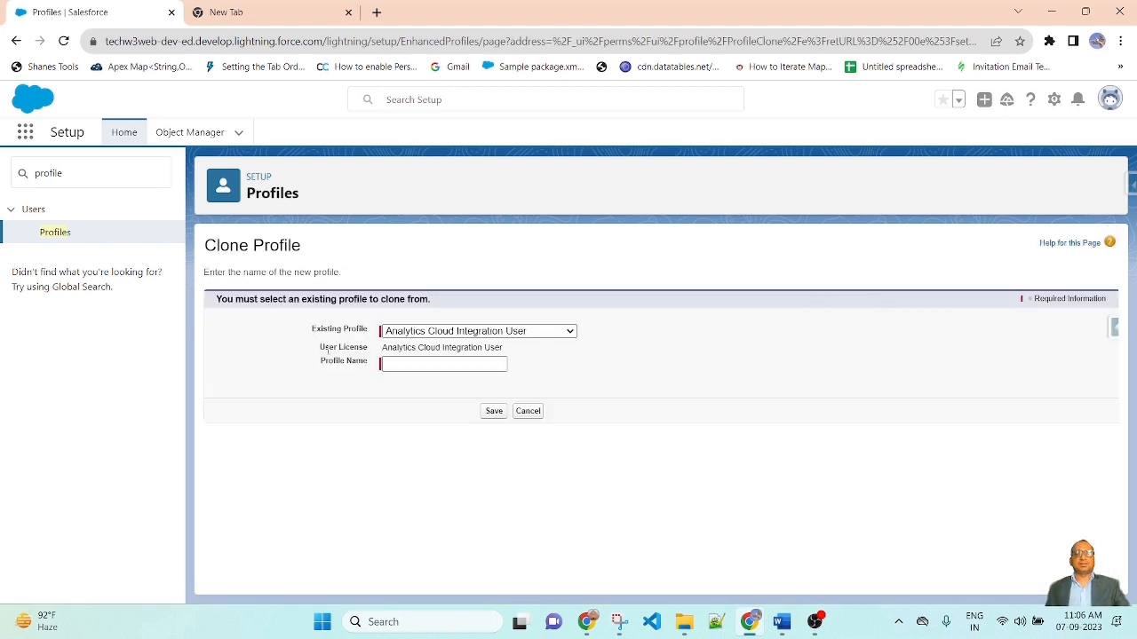
{"action": "left_click", "coordinate": [557, 333]}
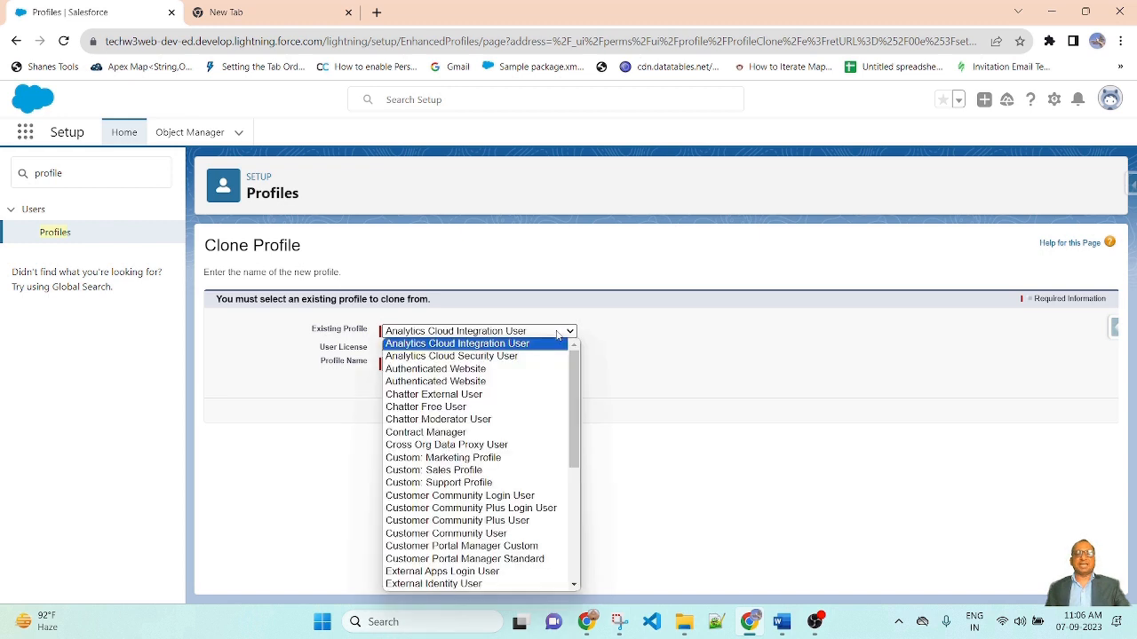
{"action": "left_click", "coordinate": [761, 330]}
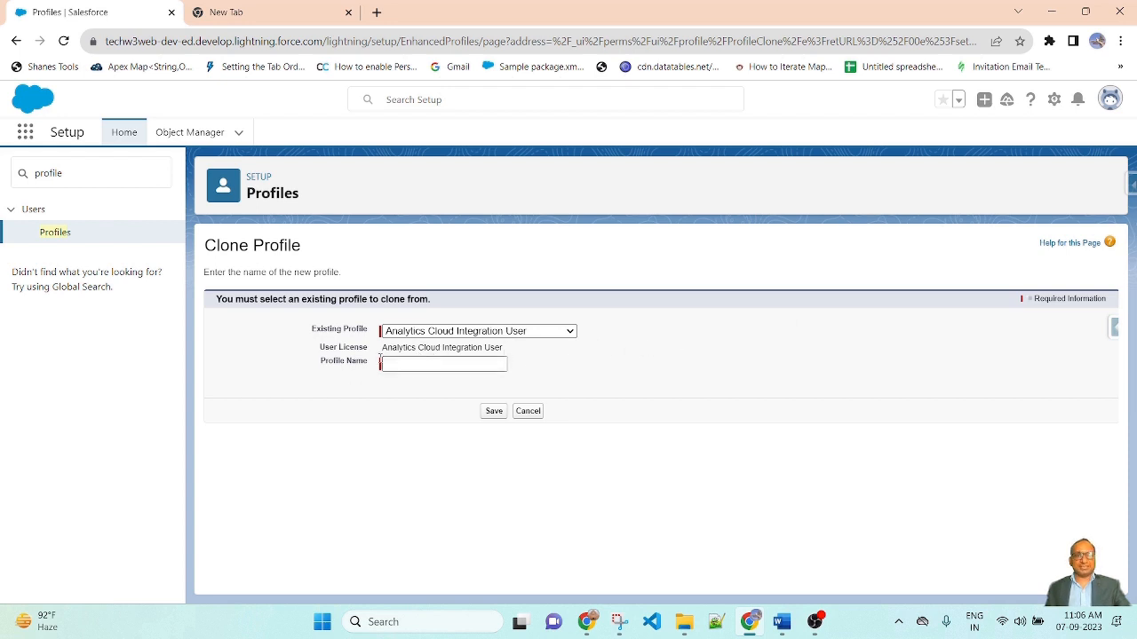
{"action": "left_click_drag", "start_coordinate": [510, 349], "coordinate": [311, 352]}
{"action": "left_click", "coordinate": [281, 372]}
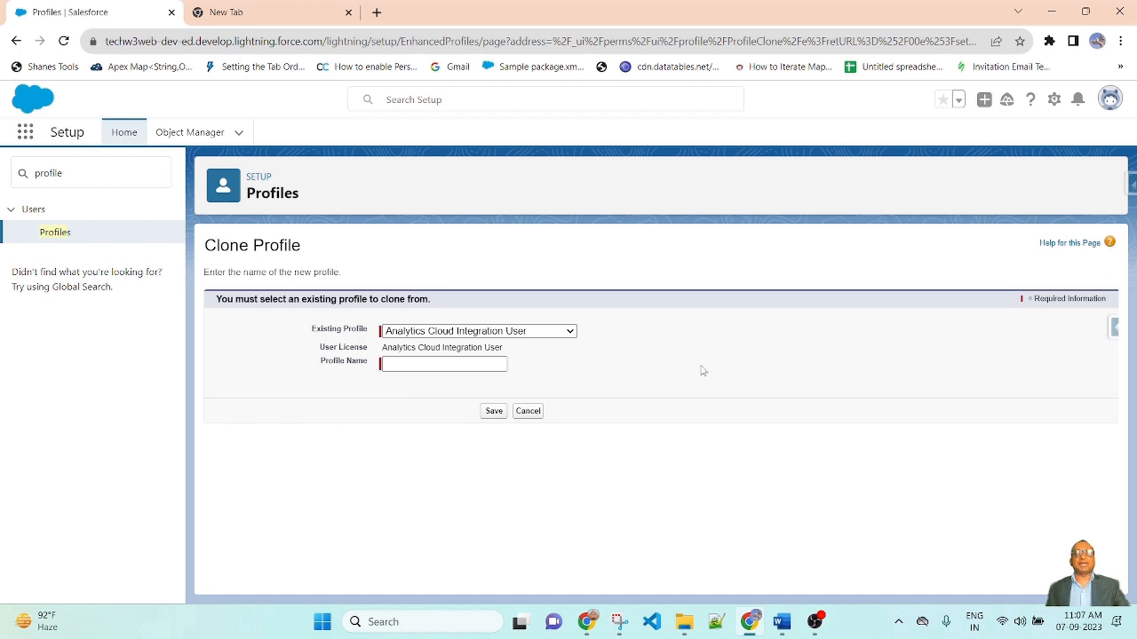
{"action": "left_click", "coordinate": [456, 363]}
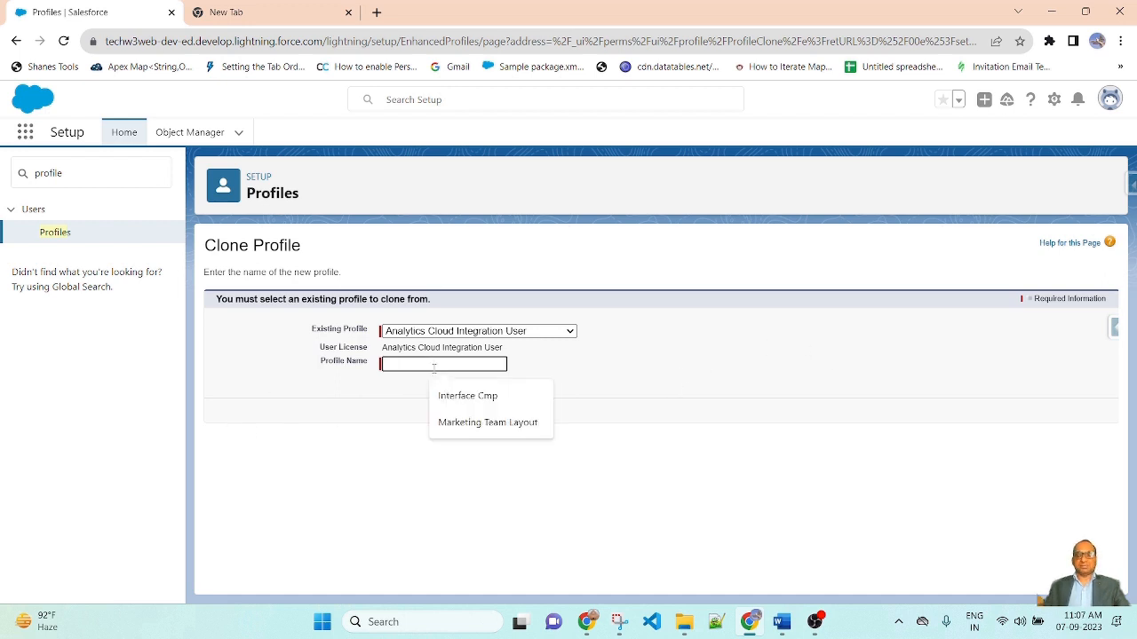
{"action": "type", "text": "Custom Pr"}
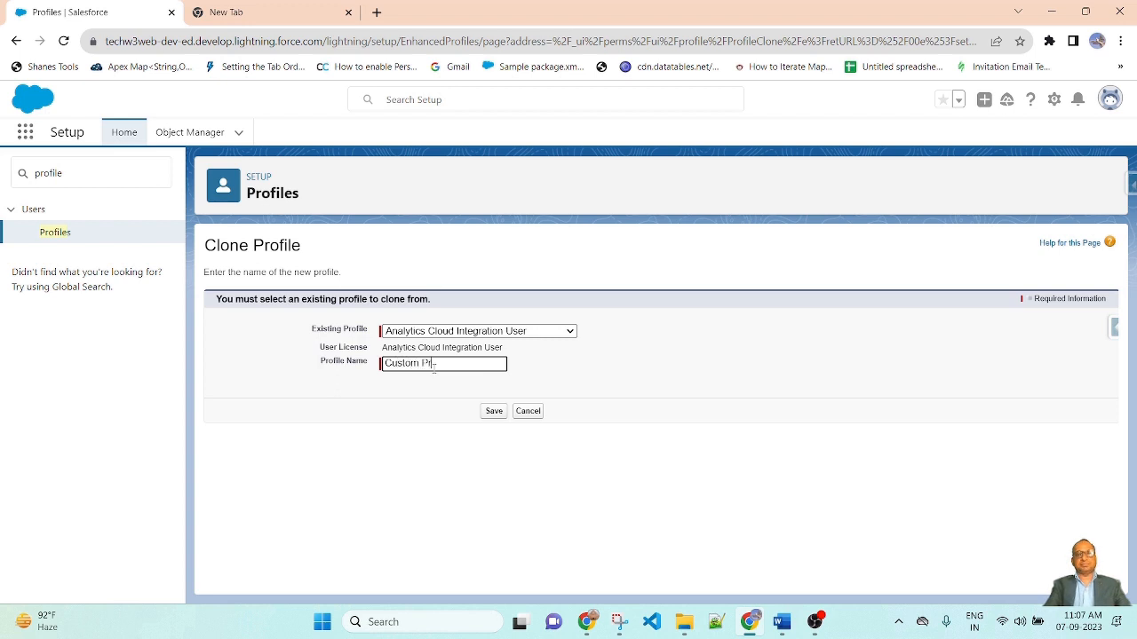
{"action": "type", "text": "ofile"}
{"action": "left_click", "coordinate": [742, 411]}
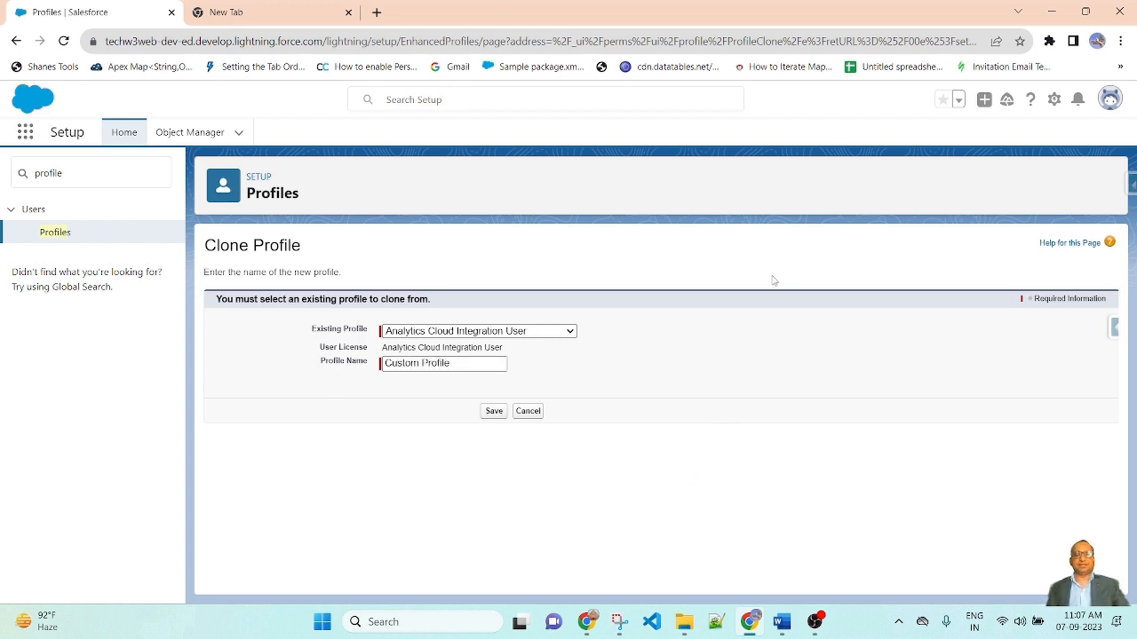
{"action": "left_click", "coordinate": [494, 411]}
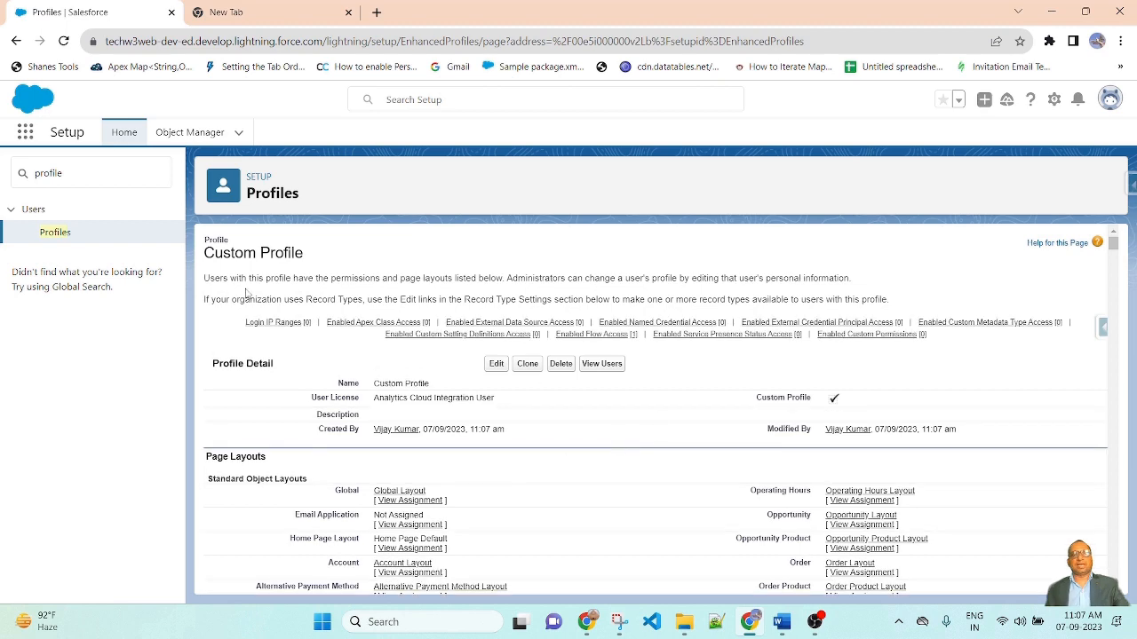
{"action": "left_click_drag", "start_coordinate": [212, 269], "coordinate": [469, 274]}
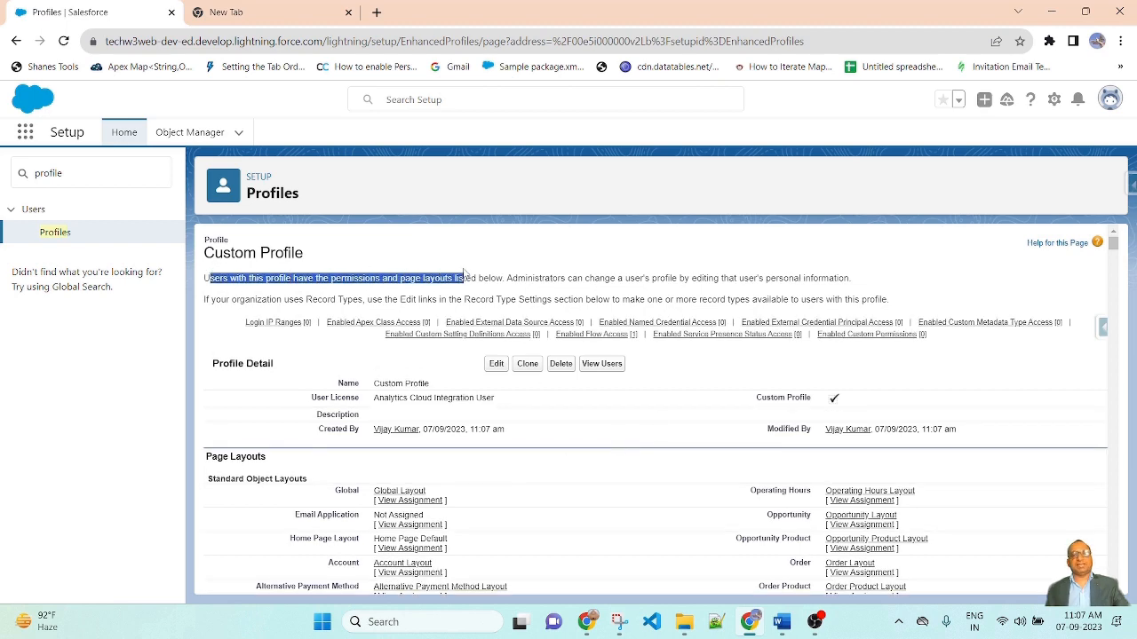
{"action": "left_click", "coordinate": [631, 273]}
{"action": "scroll", "coordinate": [551, 479], "scroll_direction": "down", "scroll_amount": 8}
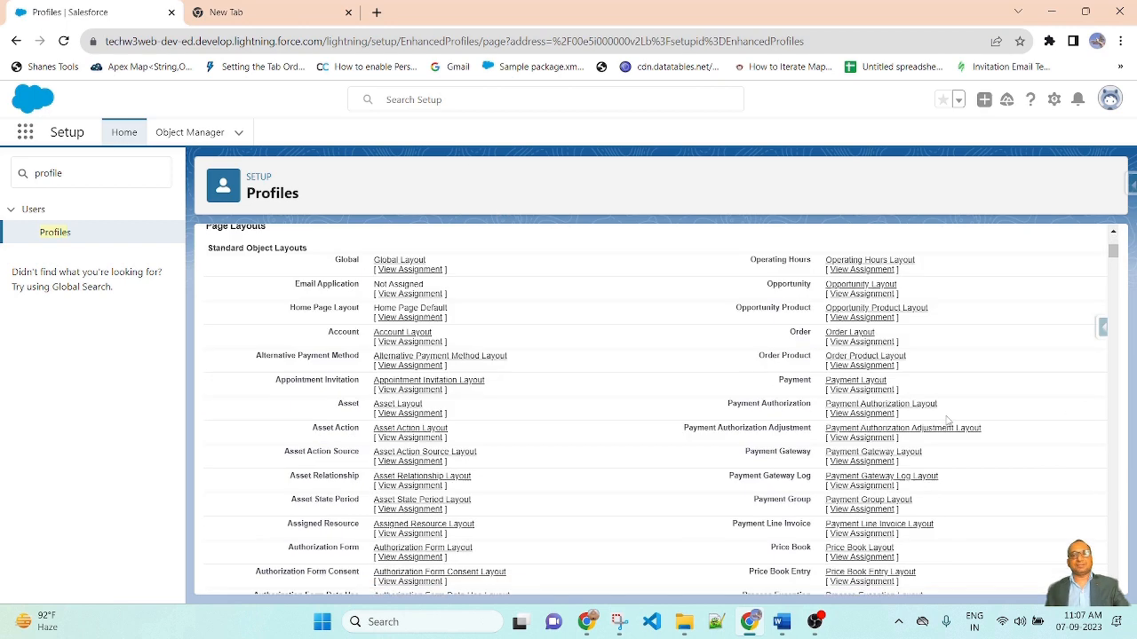
{"action": "scroll", "coordinate": [502, 496], "scroll_direction": "up", "scroll_amount": 4}
{"action": "scroll", "coordinate": [489, 493], "scroll_direction": "up", "scroll_amount": 3}
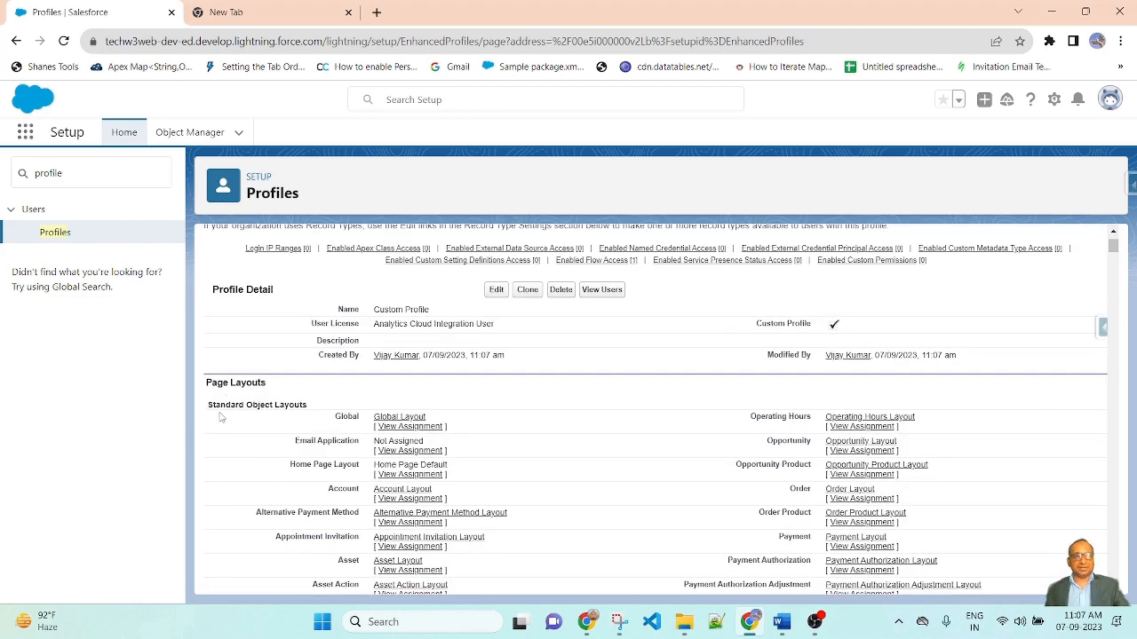
{"action": "scroll", "coordinate": [777, 461], "scroll_direction": "down", "scroll_amount": 4}
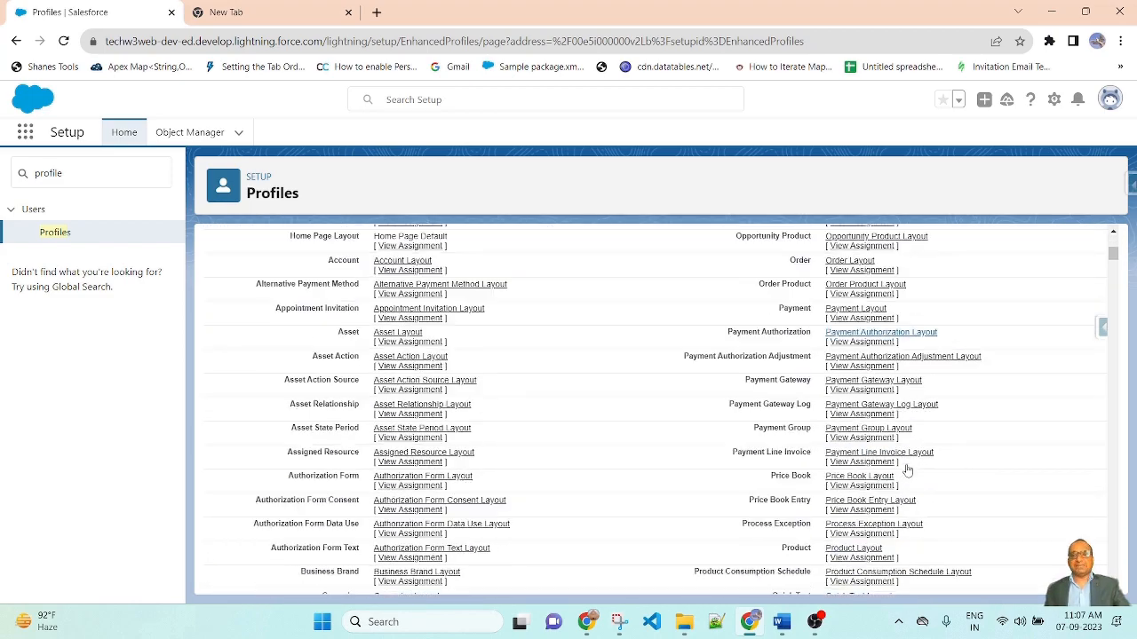
{"action": "scroll", "coordinate": [539, 447], "scroll_direction": "up", "scroll_amount": 5}
{"action": "scroll", "coordinate": [465, 458], "scroll_direction": "down", "scroll_amount": 3}
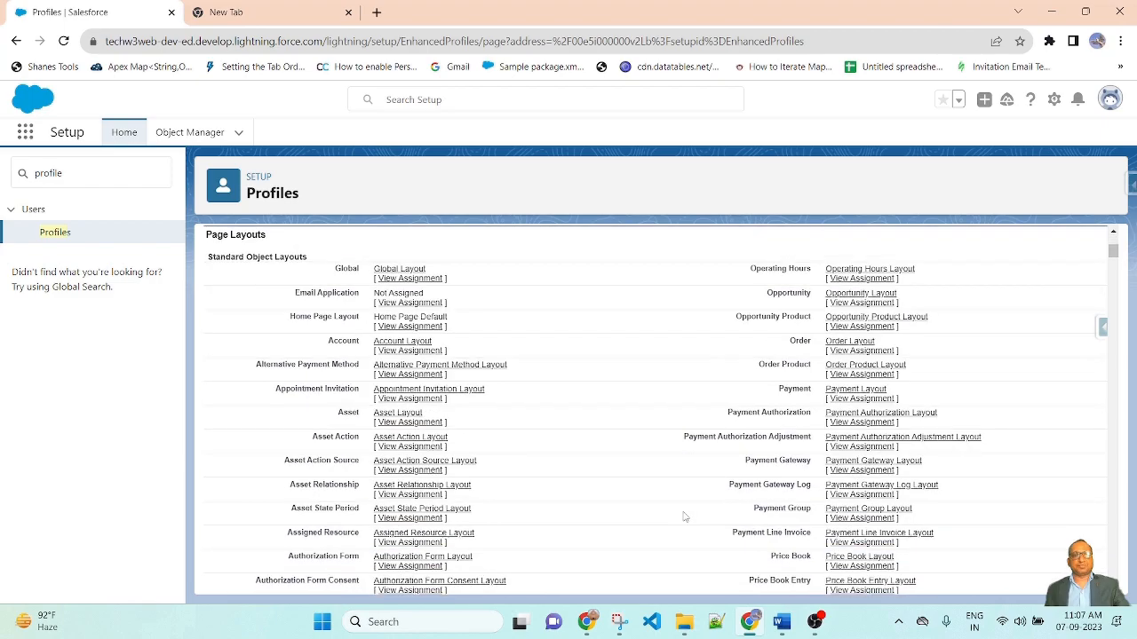
{"action": "scroll", "coordinate": [685, 518], "scroll_direction": "up", "scroll_amount": 2}
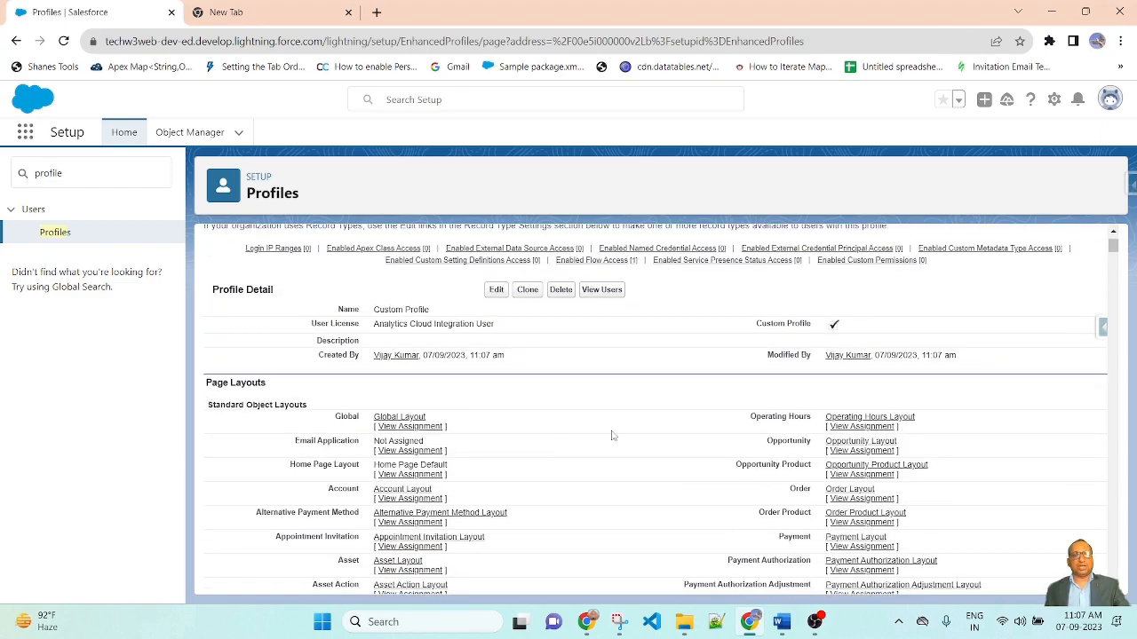
{"action": "scroll", "coordinate": [611, 435], "scroll_direction": "down", "scroll_amount": 15}
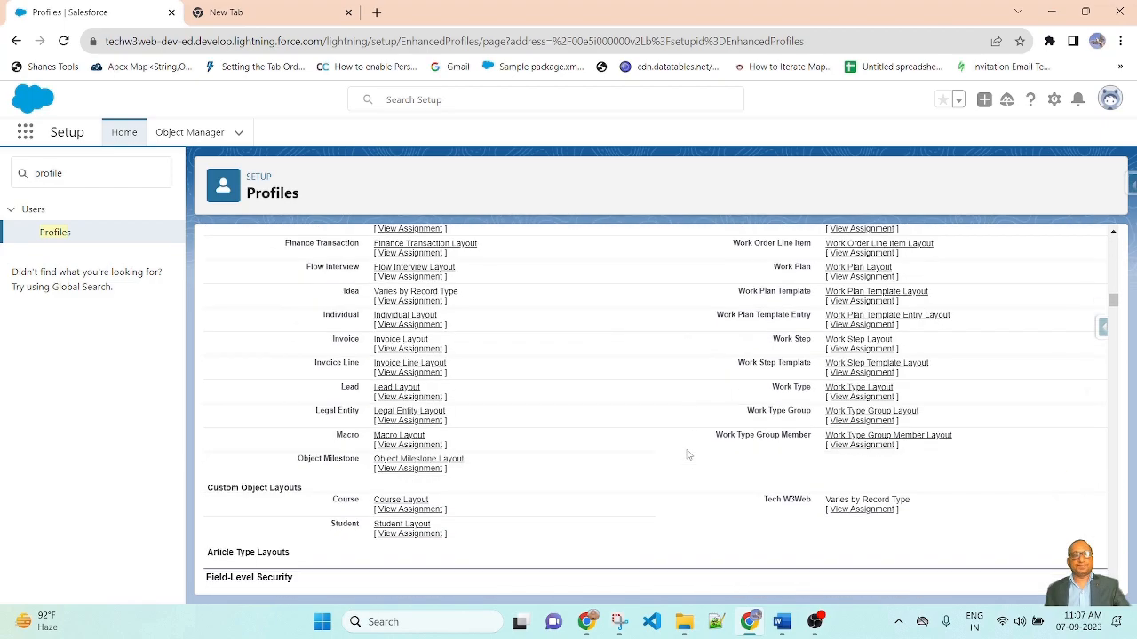
{"action": "scroll", "coordinate": [686, 455], "scroll_direction": "down", "scroll_amount": 3}
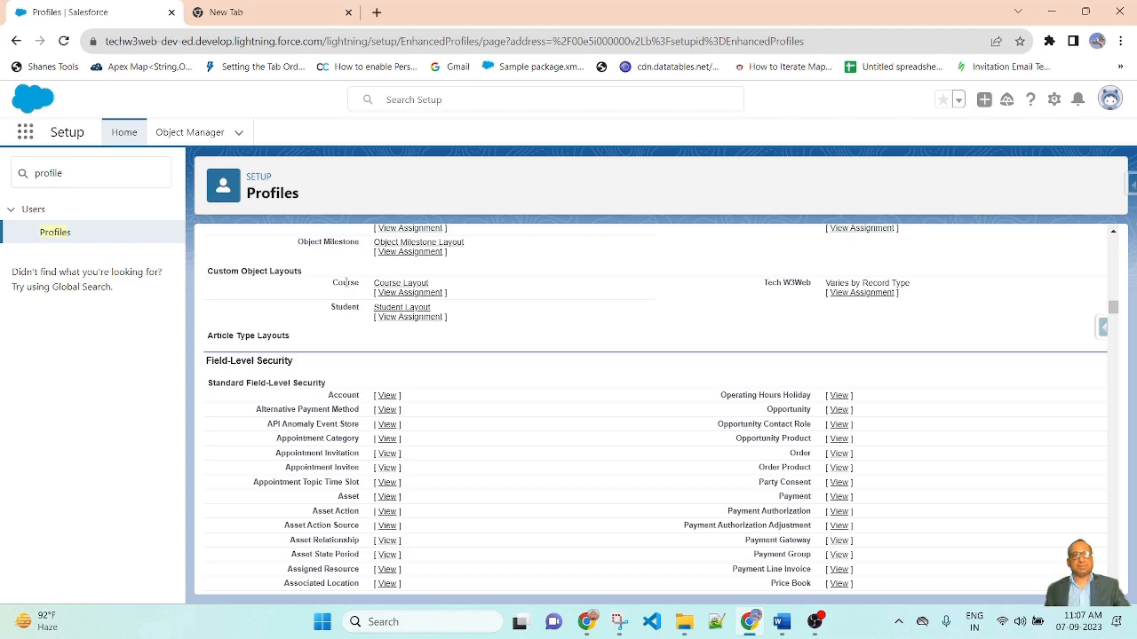
{"action": "scroll", "coordinate": [346, 282], "scroll_direction": "down", "scroll_amount": 1}
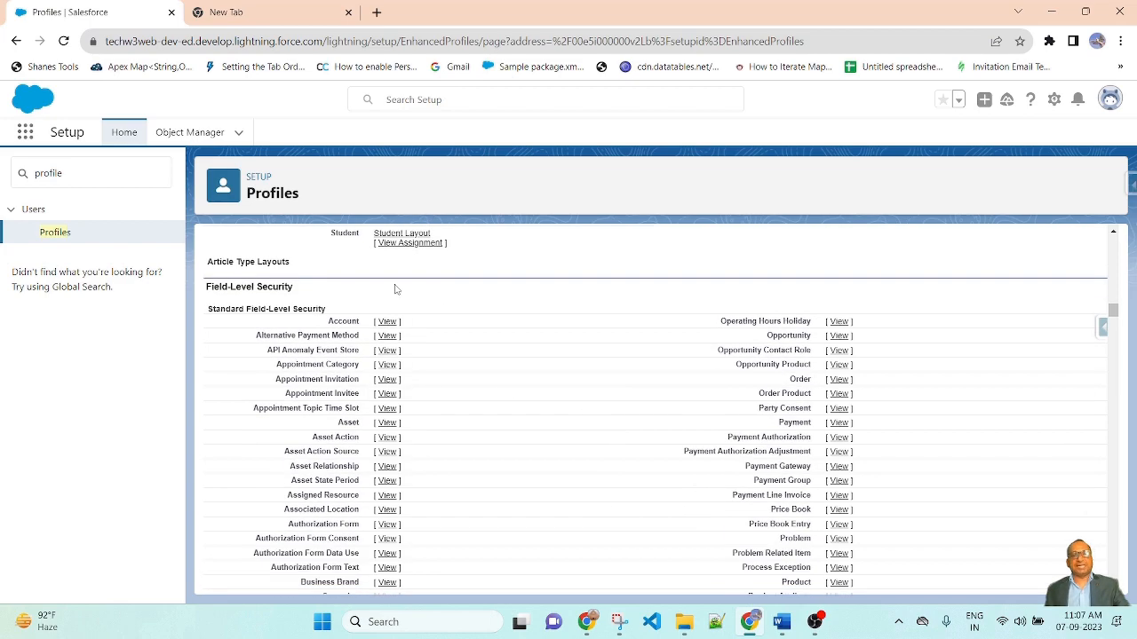
{"action": "scroll", "coordinate": [648, 495], "scroll_direction": "down", "scroll_amount": 15}
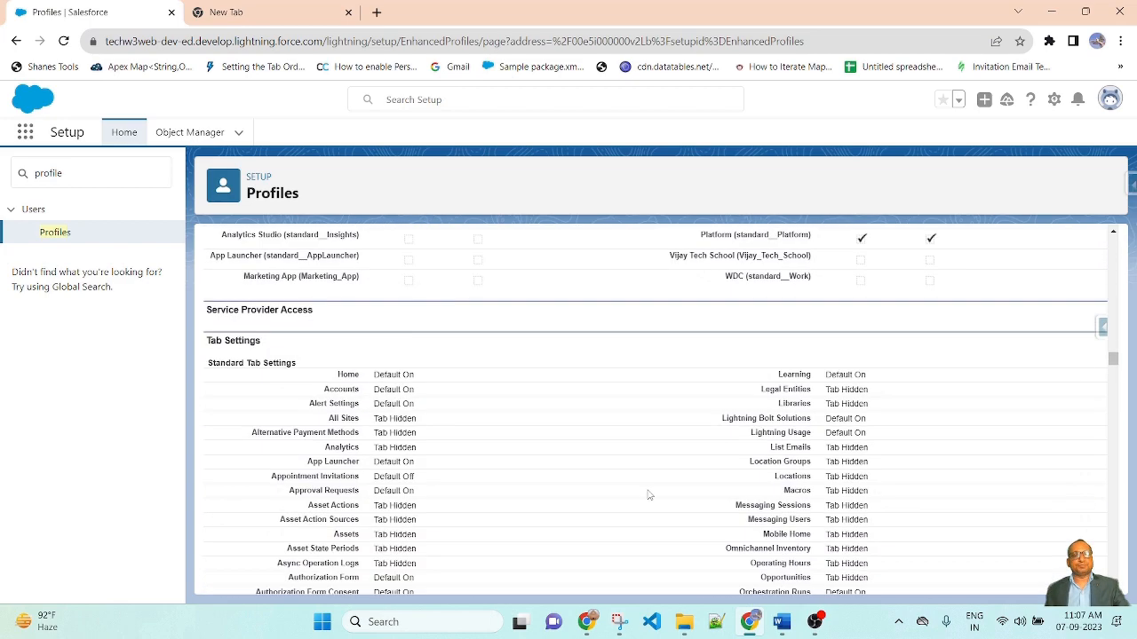
{"action": "scroll", "coordinate": [647, 495], "scroll_direction": "up", "scroll_amount": 2}
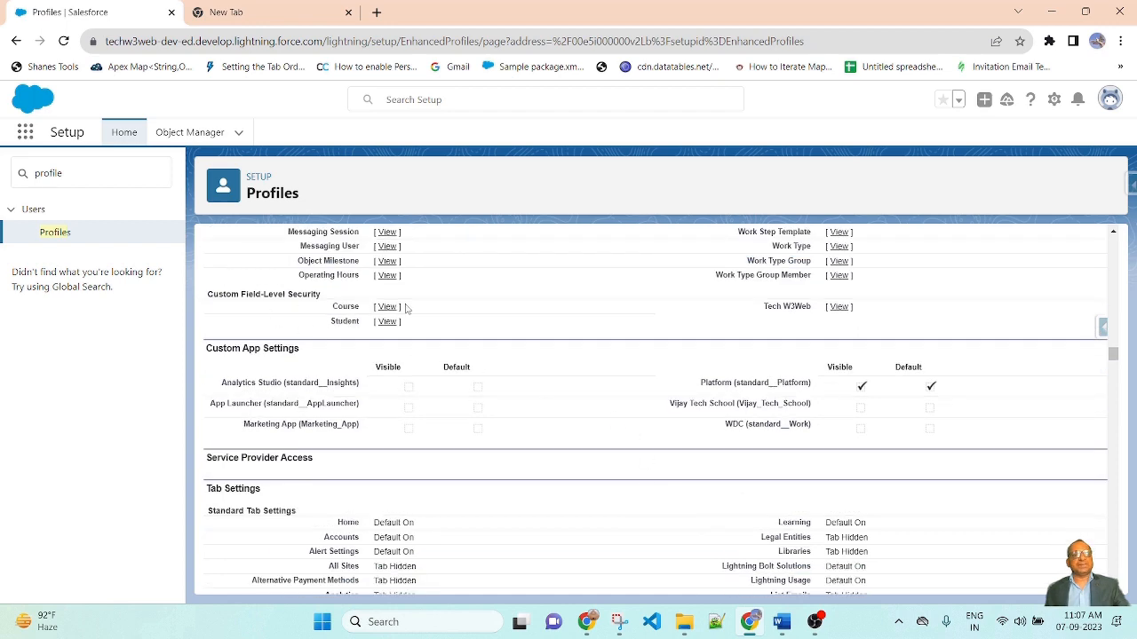
{"action": "scroll", "coordinate": [577, 422], "scroll_direction": "down", "scroll_amount": 1}
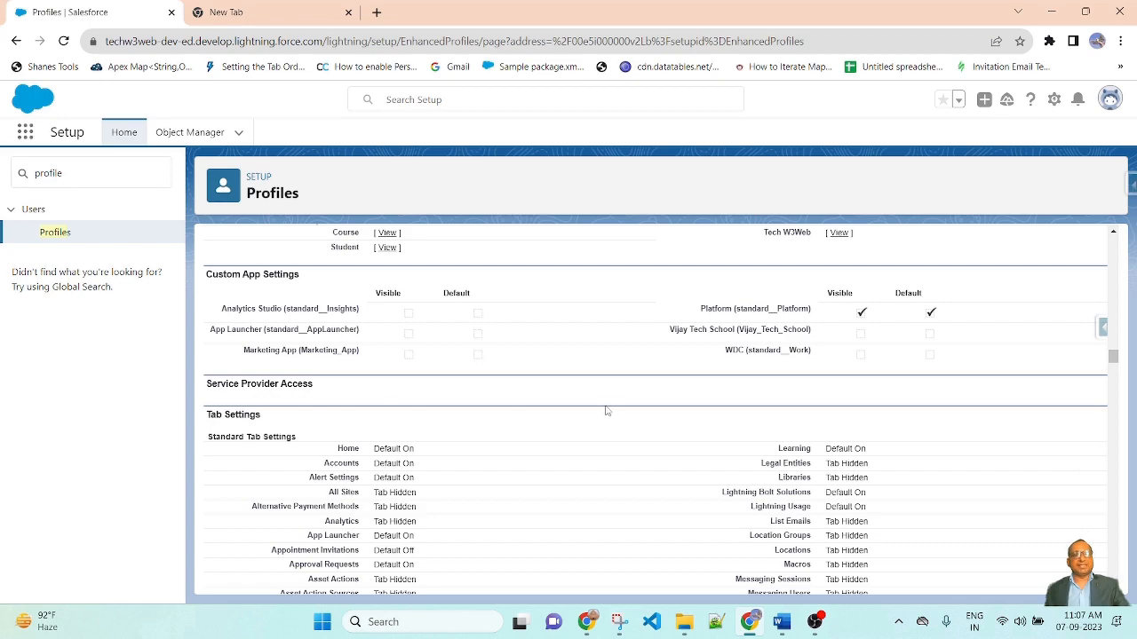
{"action": "scroll", "coordinate": [611, 411], "scroll_direction": "down", "scroll_amount": 1}
{"action": "scroll", "coordinate": [515, 390], "scroll_direction": "down", "scroll_amount": 1}
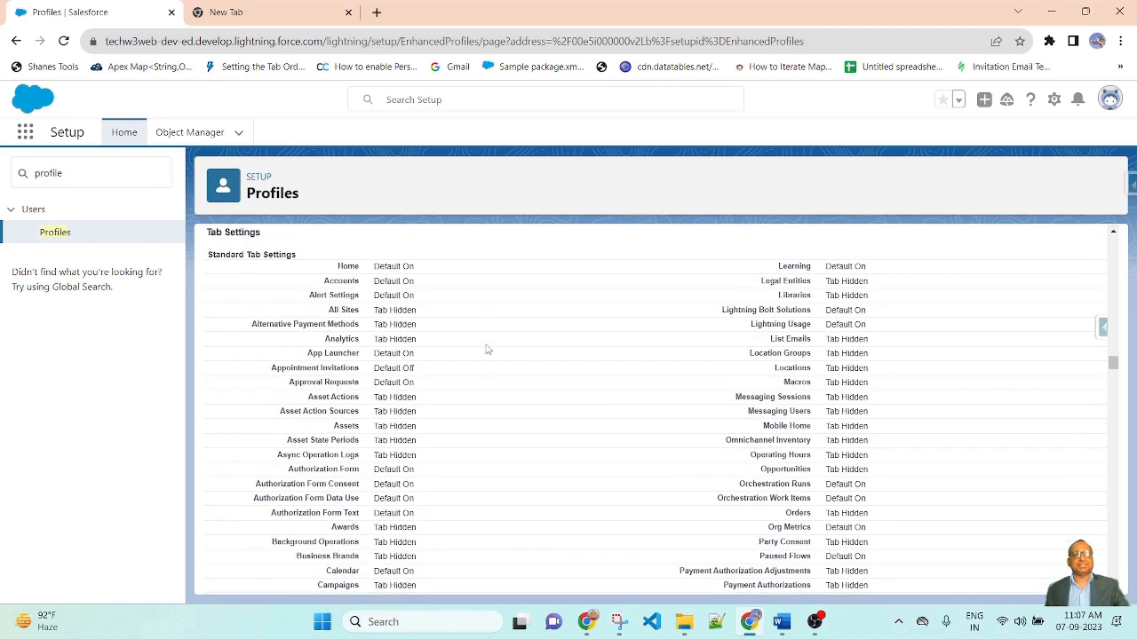
{"action": "scroll", "coordinate": [404, 360], "scroll_direction": "up", "scroll_amount": 1}
{"action": "scroll", "coordinate": [633, 424], "scroll_direction": "down", "scroll_amount": 10}
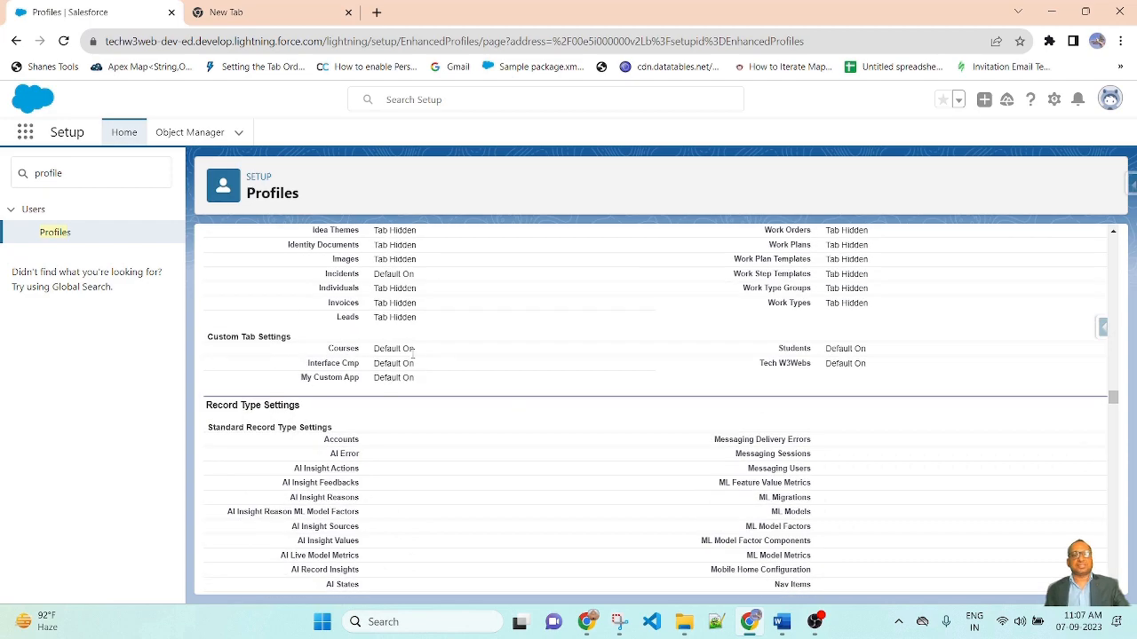
{"action": "scroll", "coordinate": [316, 313], "scroll_direction": "down", "scroll_amount": 2}
{"action": "scroll", "coordinate": [595, 417], "scroll_direction": "down", "scroll_amount": 12}
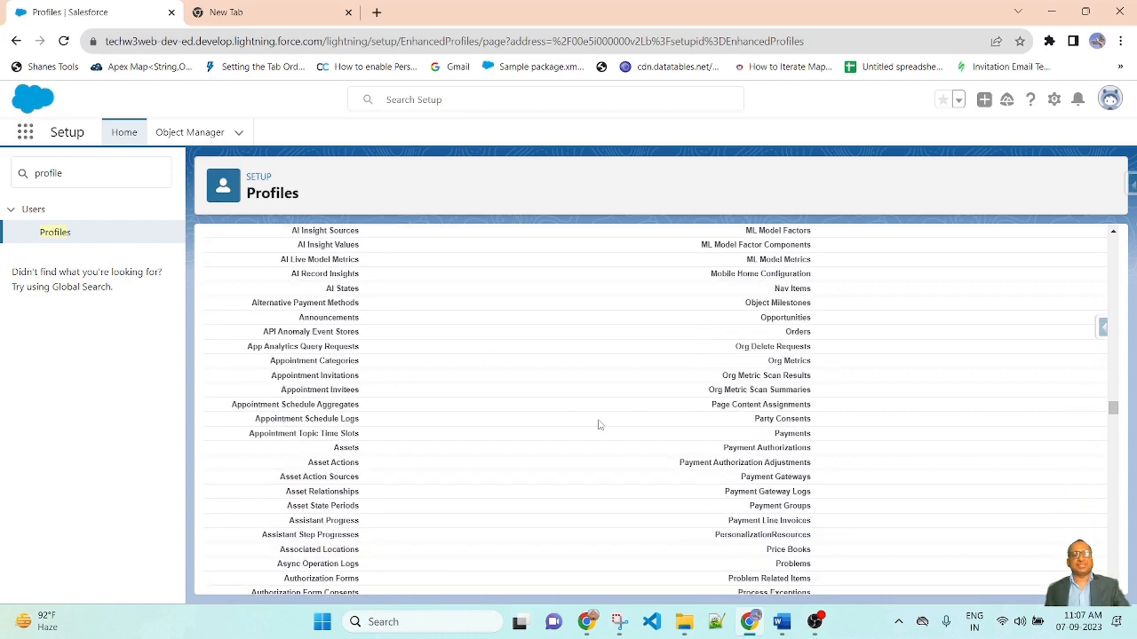
{"action": "scroll", "coordinate": [594, 417], "scroll_direction": "down", "scroll_amount": 15}
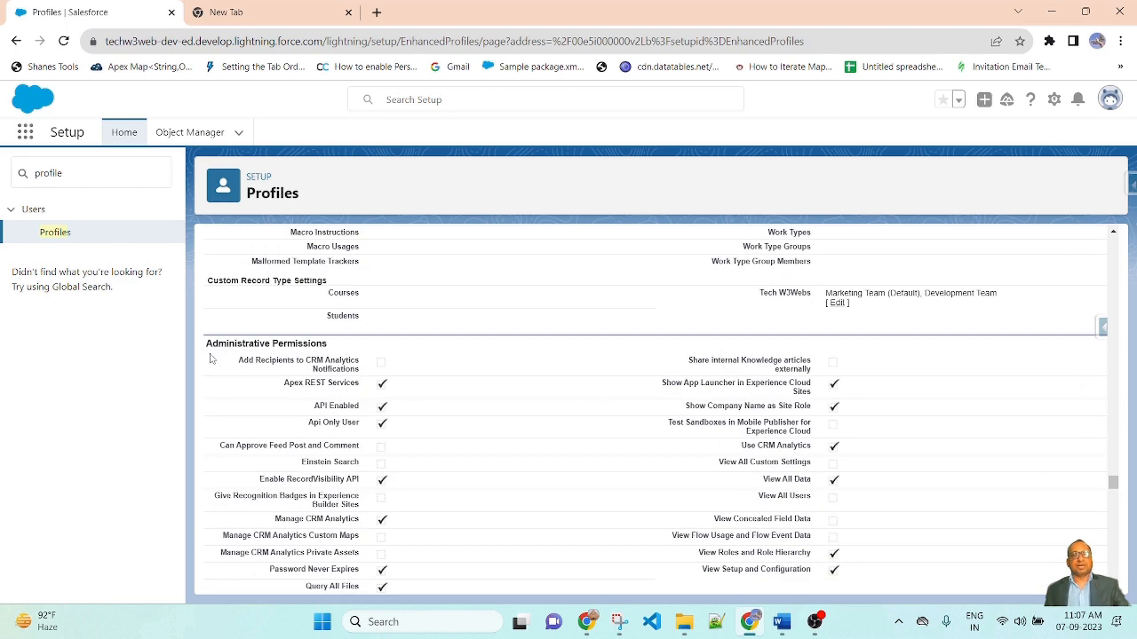
{"action": "scroll", "coordinate": [798, 448], "scroll_direction": "down", "scroll_amount": 4}
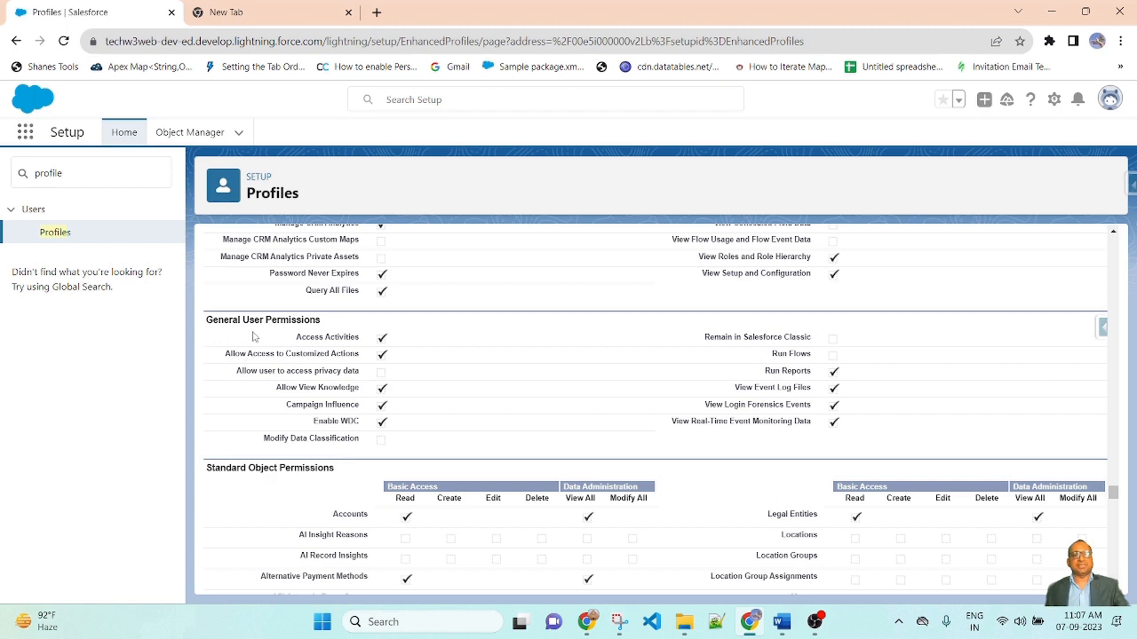
{"action": "scroll", "coordinate": [451, 330], "scroll_direction": "down", "scroll_amount": 15}
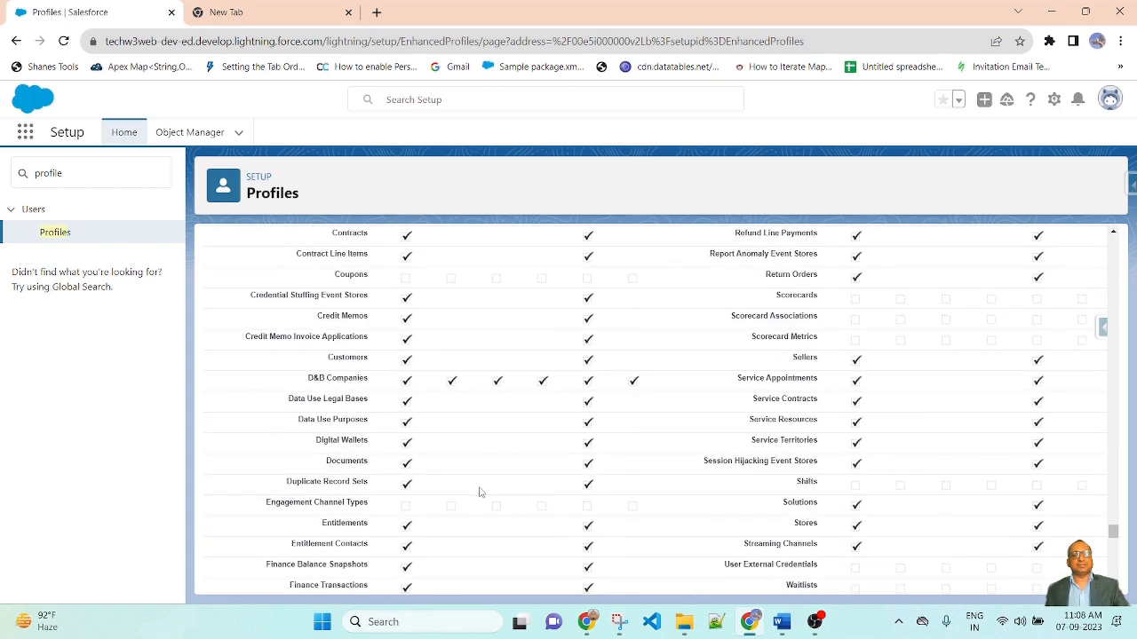
{"action": "scroll", "coordinate": [479, 492], "scroll_direction": "down", "scroll_amount": 10}
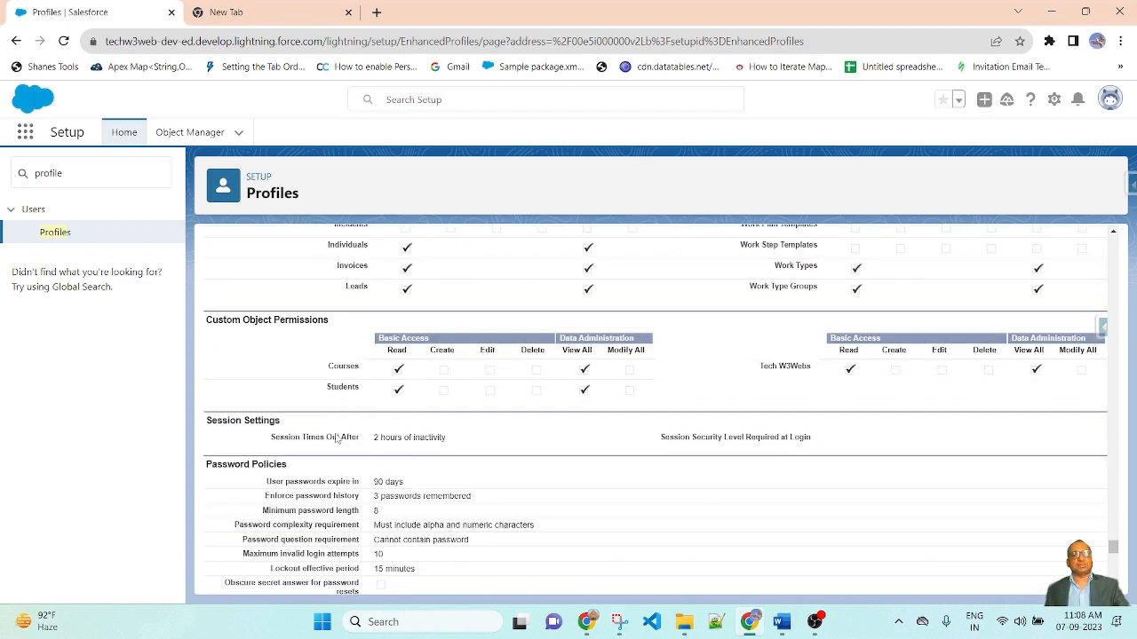
{"action": "scroll", "coordinate": [675, 439], "scroll_direction": "down", "scroll_amount": 2}
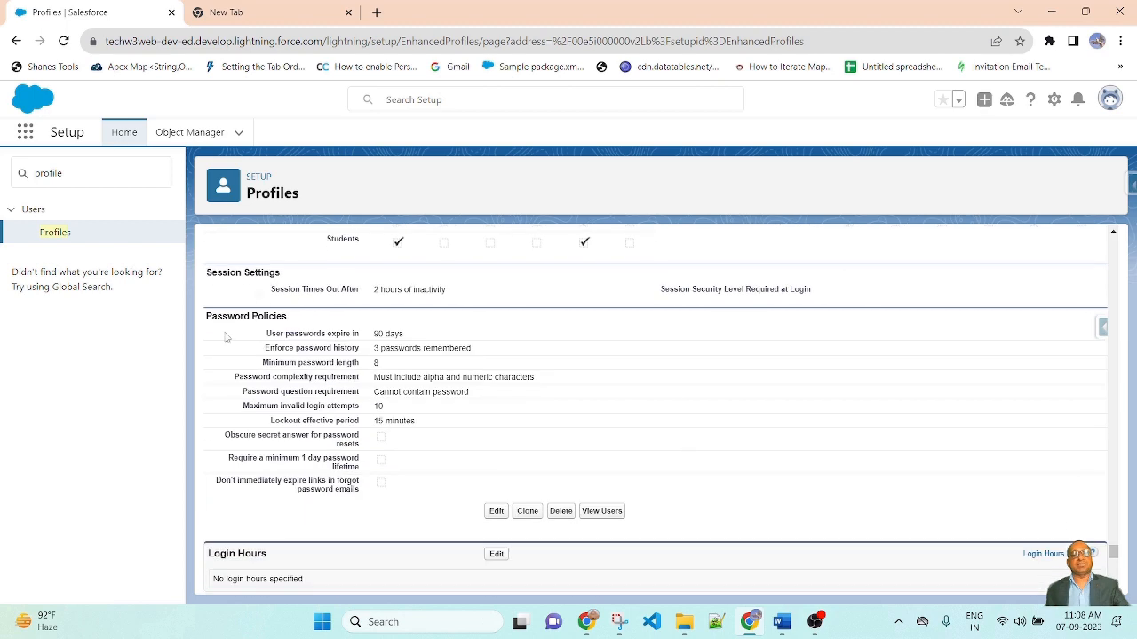
{"action": "scroll", "coordinate": [715, 446], "scroll_direction": "down", "scroll_amount": 5}
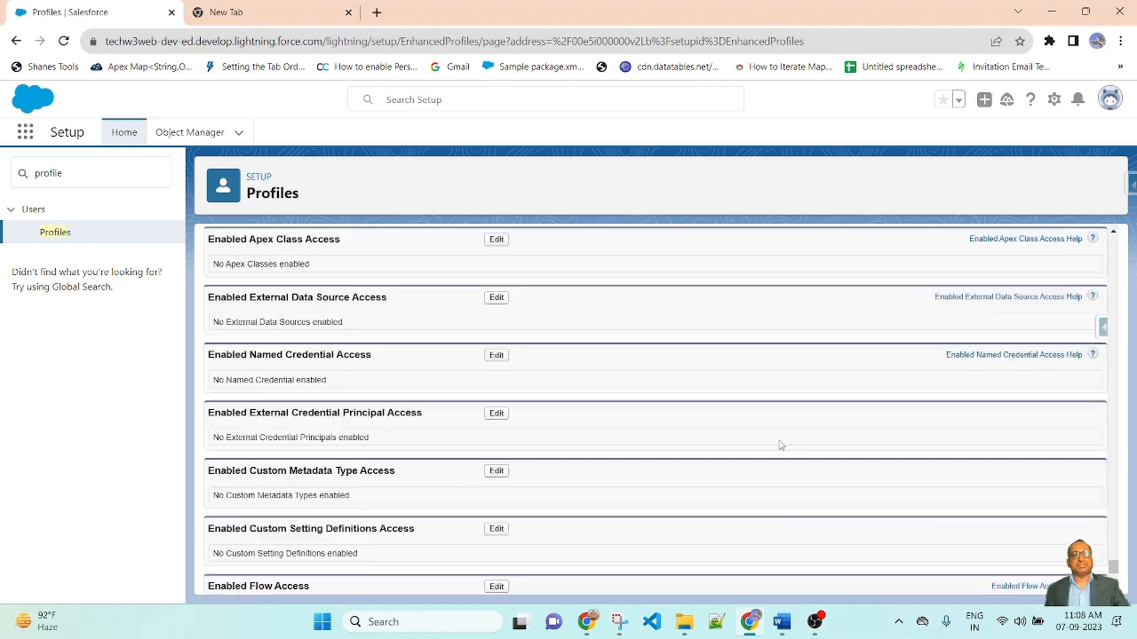
{"action": "scroll", "coordinate": [532, 393], "scroll_direction": "up", "scroll_amount": 2}
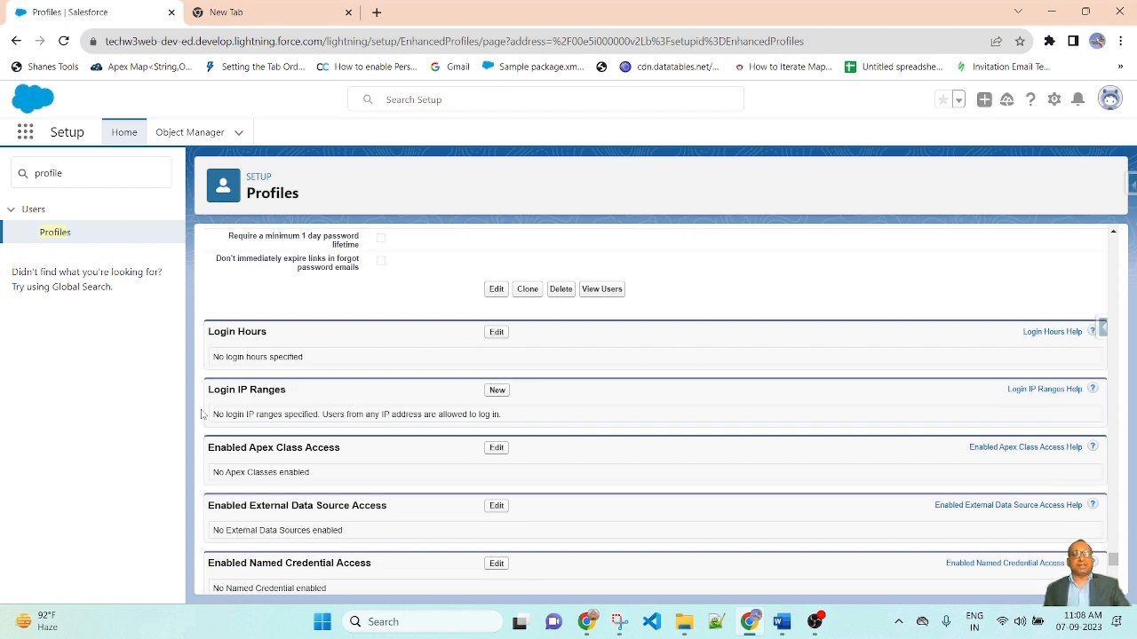
{"action": "scroll", "coordinate": [736, 410], "scroll_direction": "down", "scroll_amount": 1}
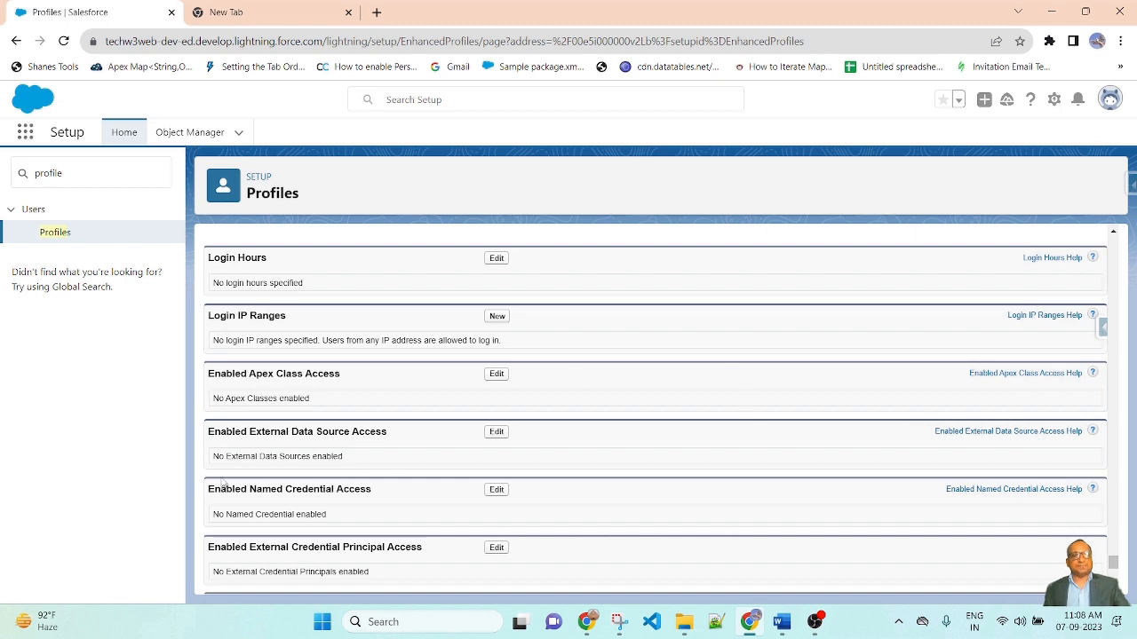
{"action": "scroll", "coordinate": [226, 483], "scroll_direction": "down", "scroll_amount": 1}
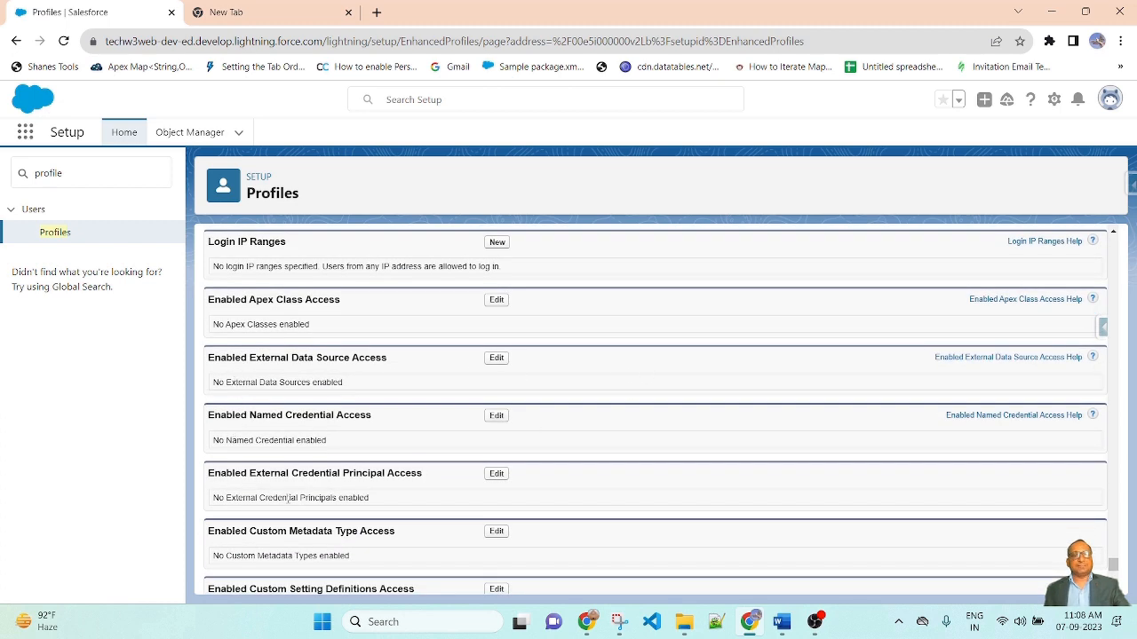
{"action": "scroll", "coordinate": [439, 484], "scroll_direction": "down", "scroll_amount": 4}
{"action": "scroll", "coordinate": [591, 486], "scroll_direction": "up", "scroll_amount": 2}
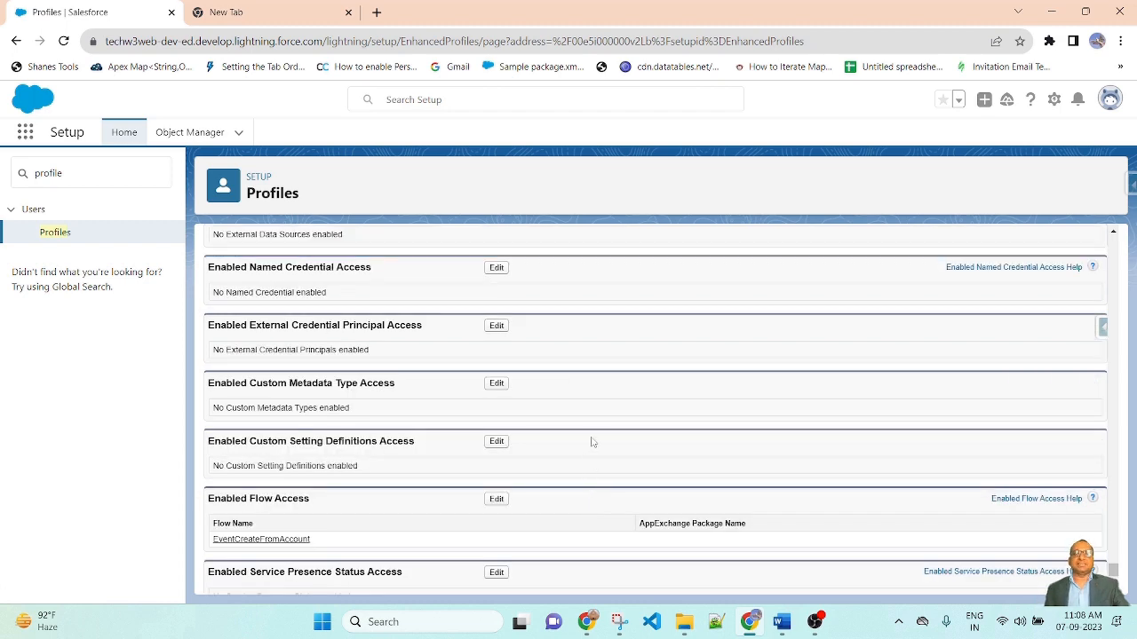
{"action": "scroll", "coordinate": [593, 442], "scroll_direction": "up", "scroll_amount": 15}
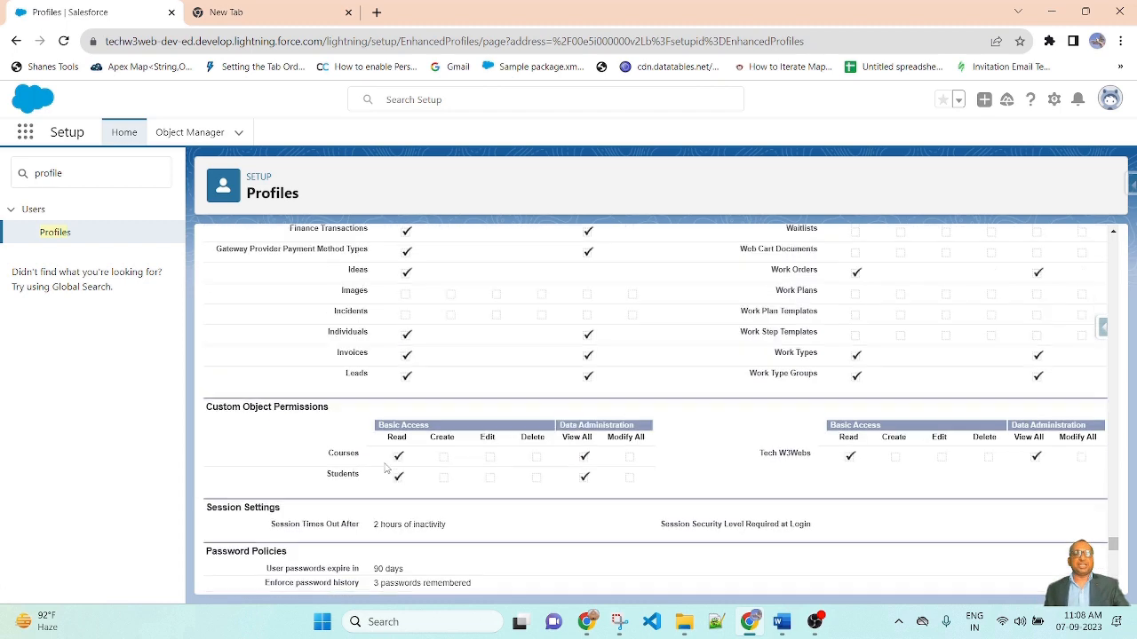
{"action": "scroll", "coordinate": [746, 444], "scroll_direction": "up", "scroll_amount": 15}
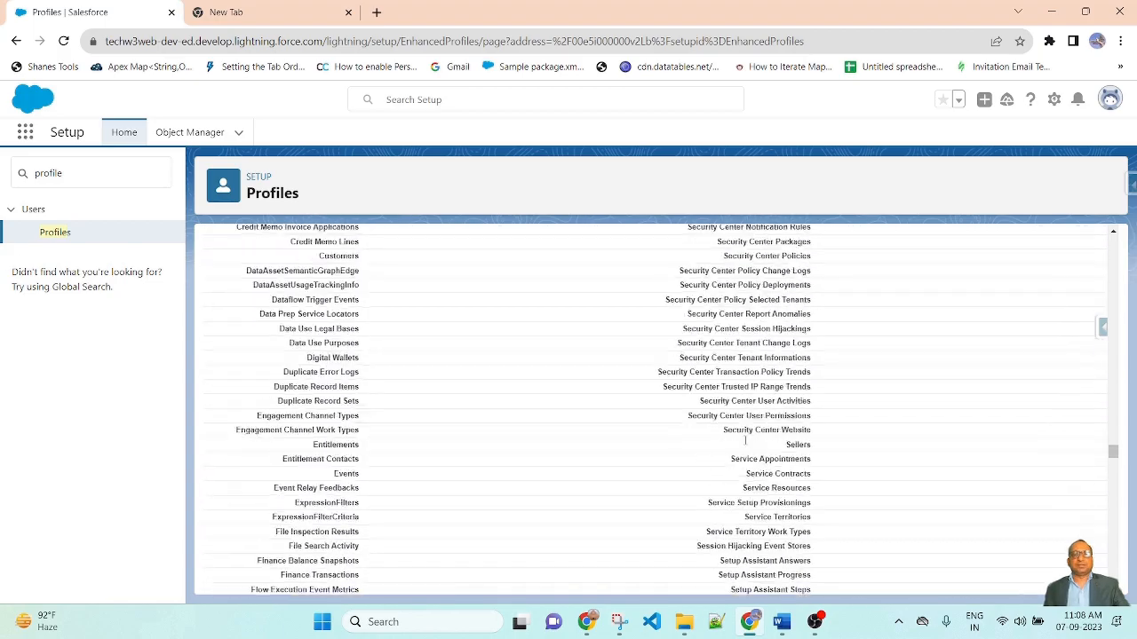
{"action": "scroll", "coordinate": [752, 441], "scroll_direction": "up", "scroll_amount": 15}
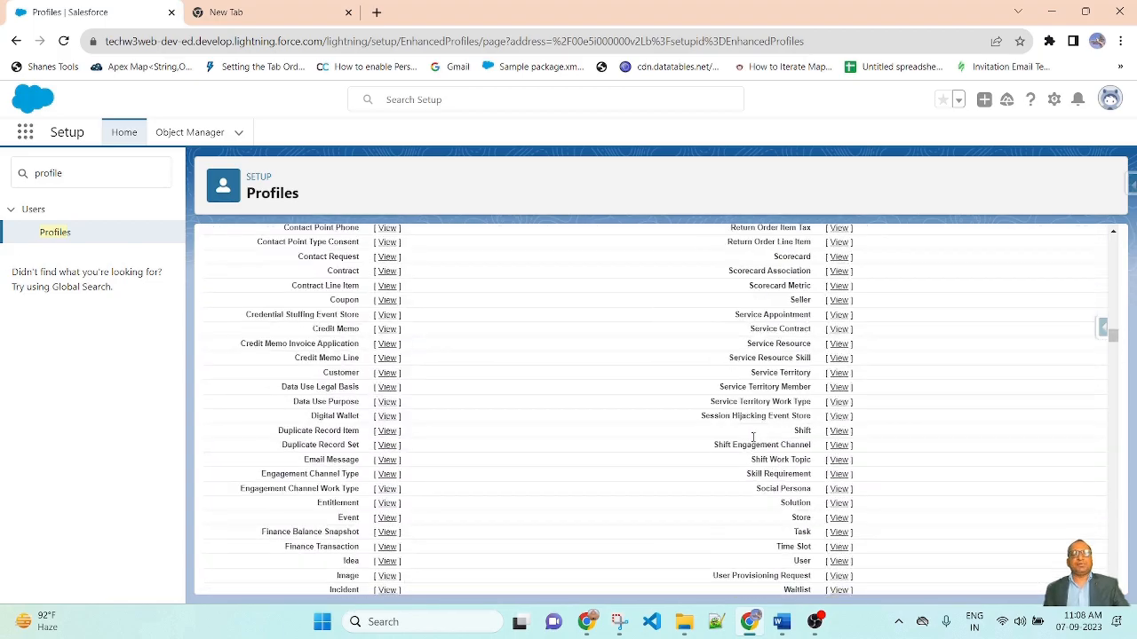
{"action": "scroll", "coordinate": [638, 399], "scroll_direction": "up", "scroll_amount": 10}
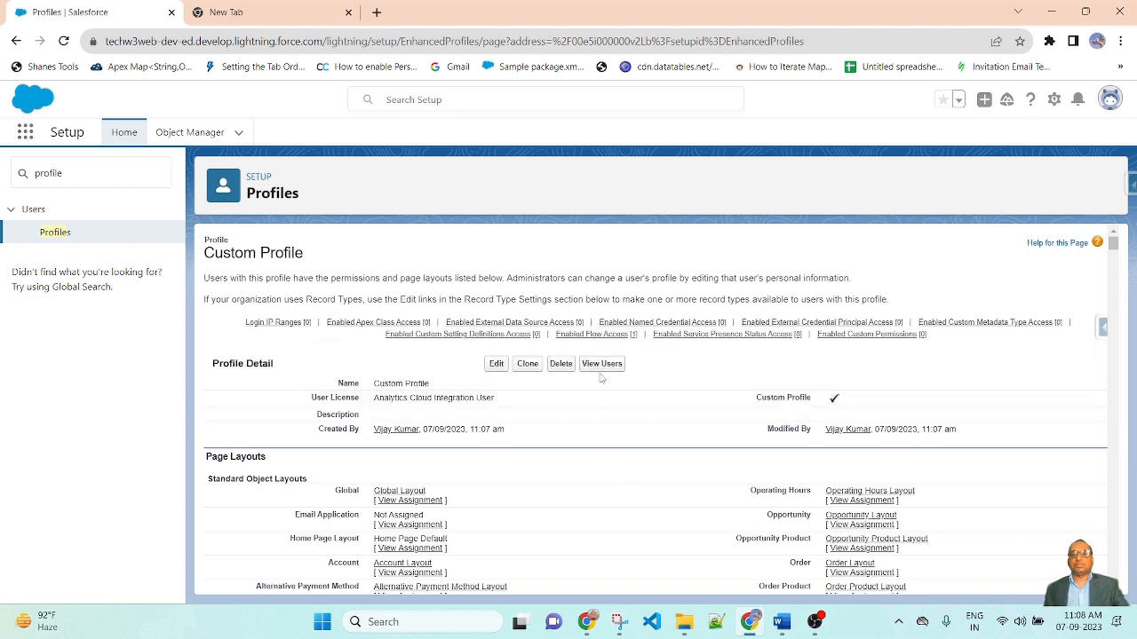
View Custom Profile's empty user list and start a New User form
{"action": "left_click", "coordinate": [609, 364]}
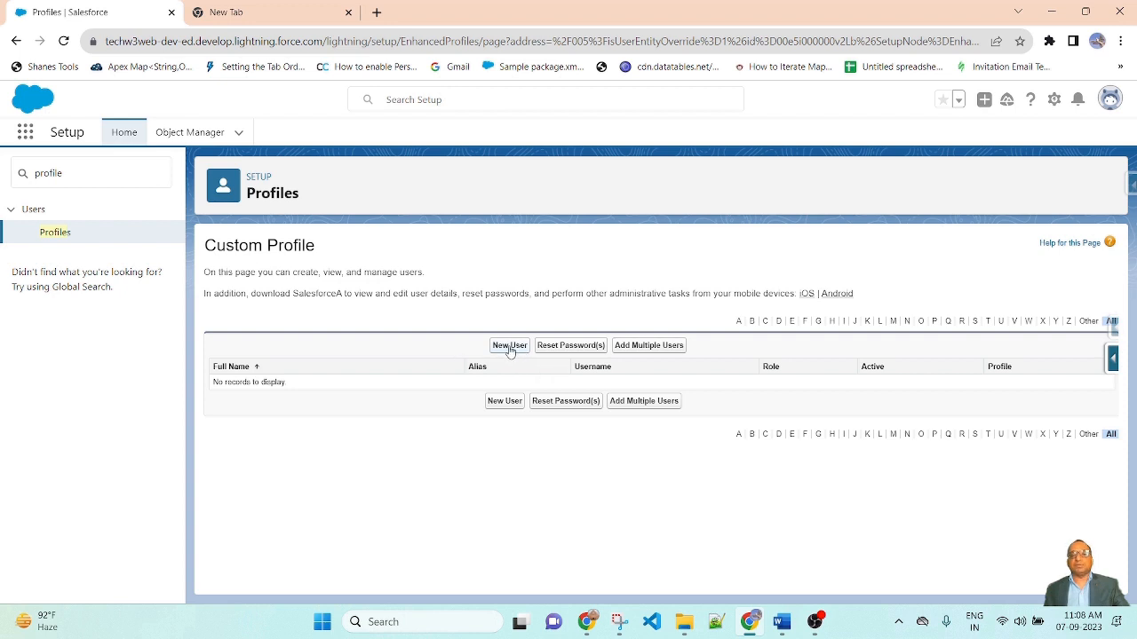
{"action": "left_click", "coordinate": [510, 346]}
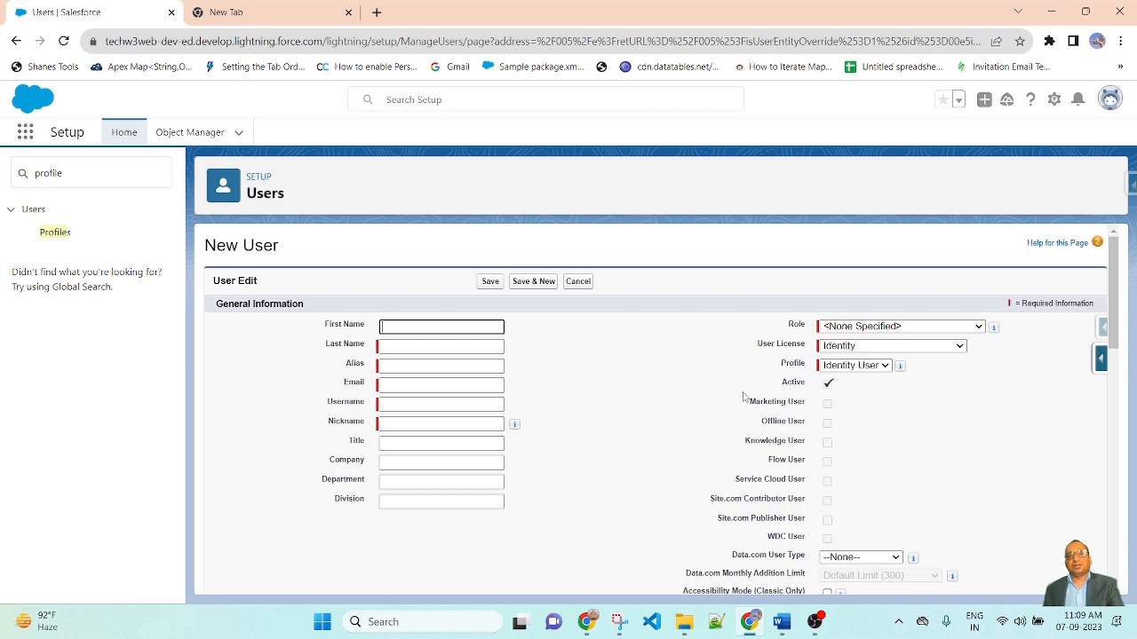
{"action": "left_click", "coordinate": [458, 229]}
{"action": "left_click", "coordinate": [98, 179]}
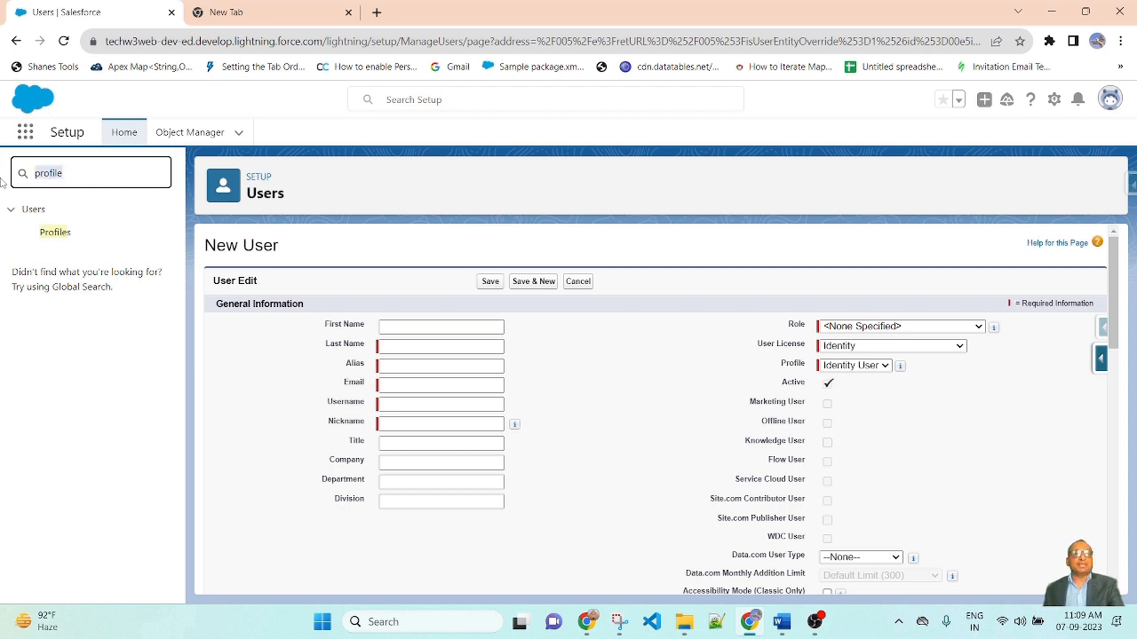
{"action": "key", "text": "ctrl+a"}
{"action": "key", "text": "BackSpace"}
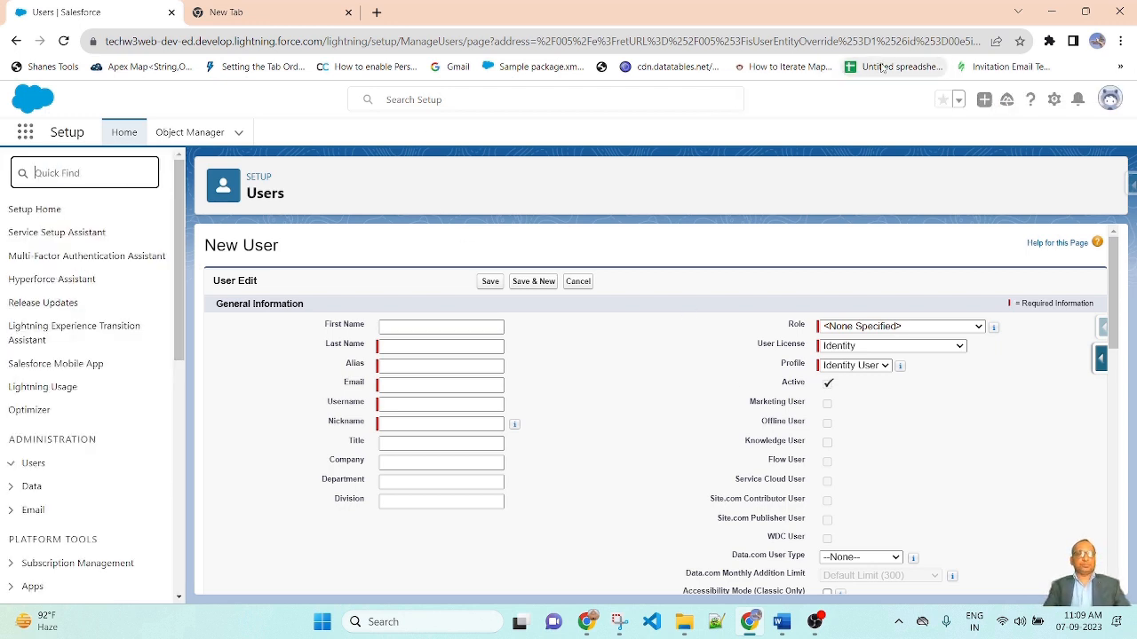
{"action": "type", "text": "user"}
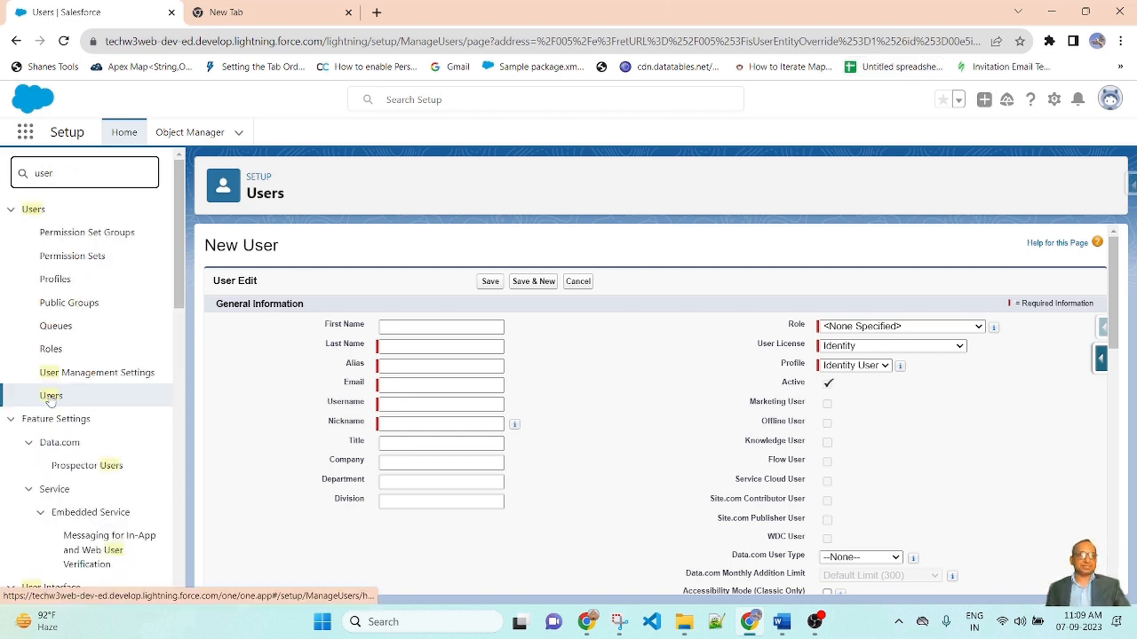
{"action": "left_click", "coordinate": [51, 395]}
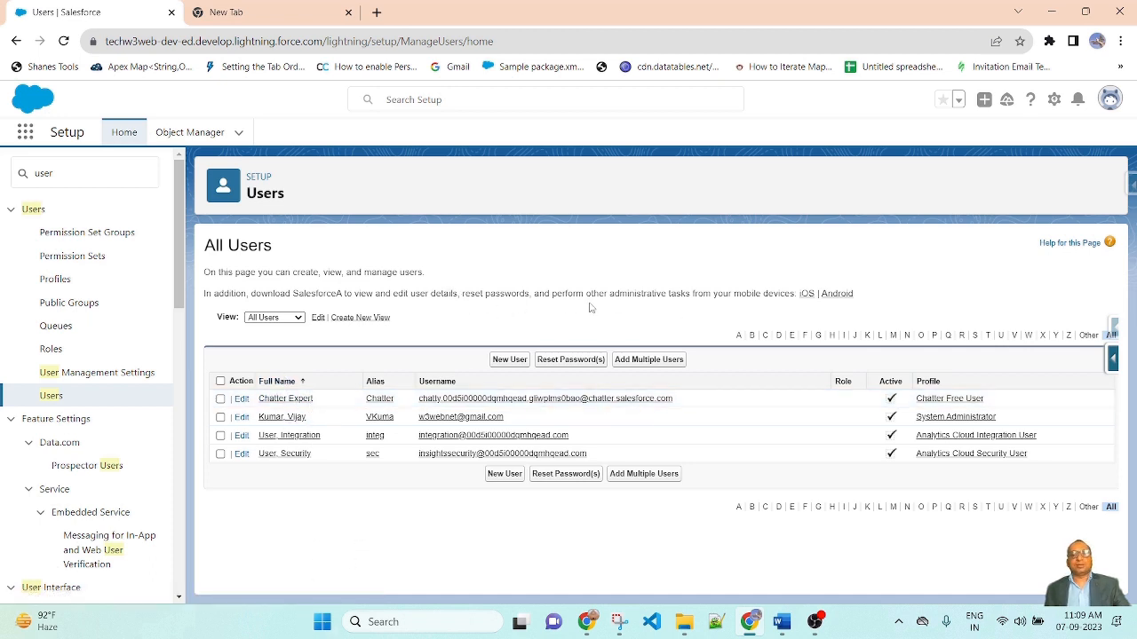
{"action": "left_click", "coordinate": [501, 364]}
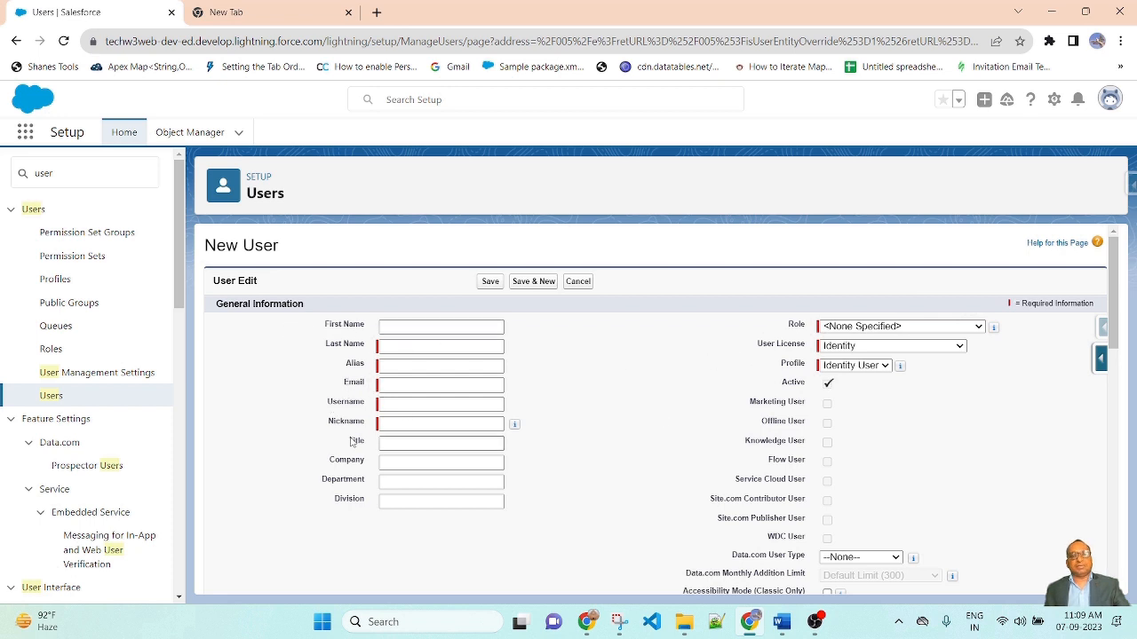
Enter first and last name Sales User and the user's e-mail address, auto-filling alias and username
{"action": "left_click", "coordinate": [980, 330]}
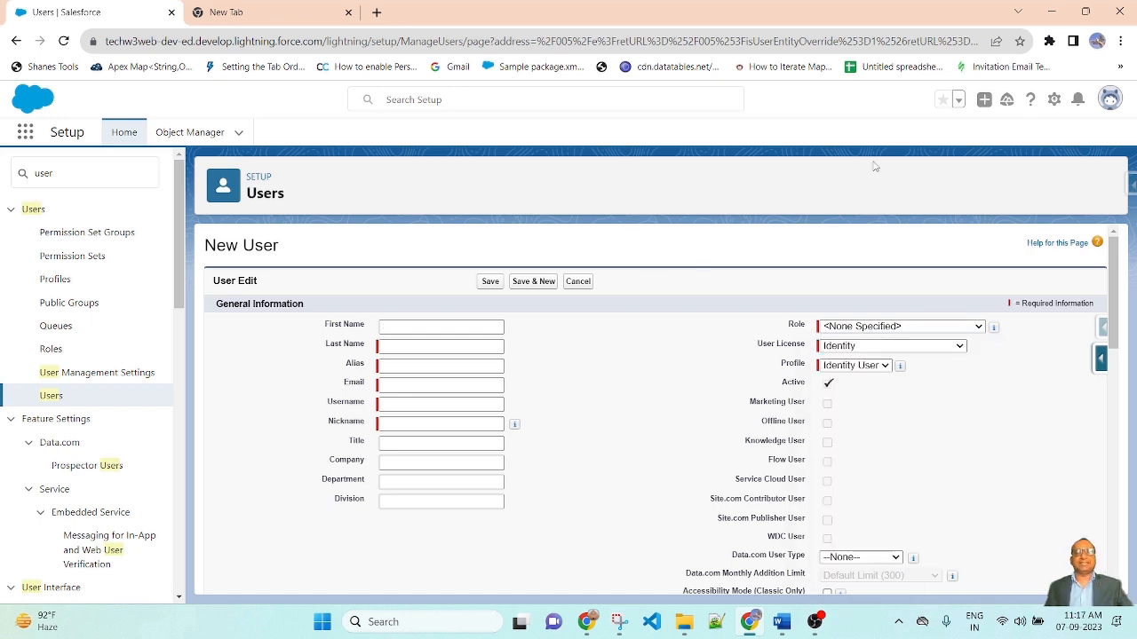
{"action": "left_click", "coordinate": [445, 325]}
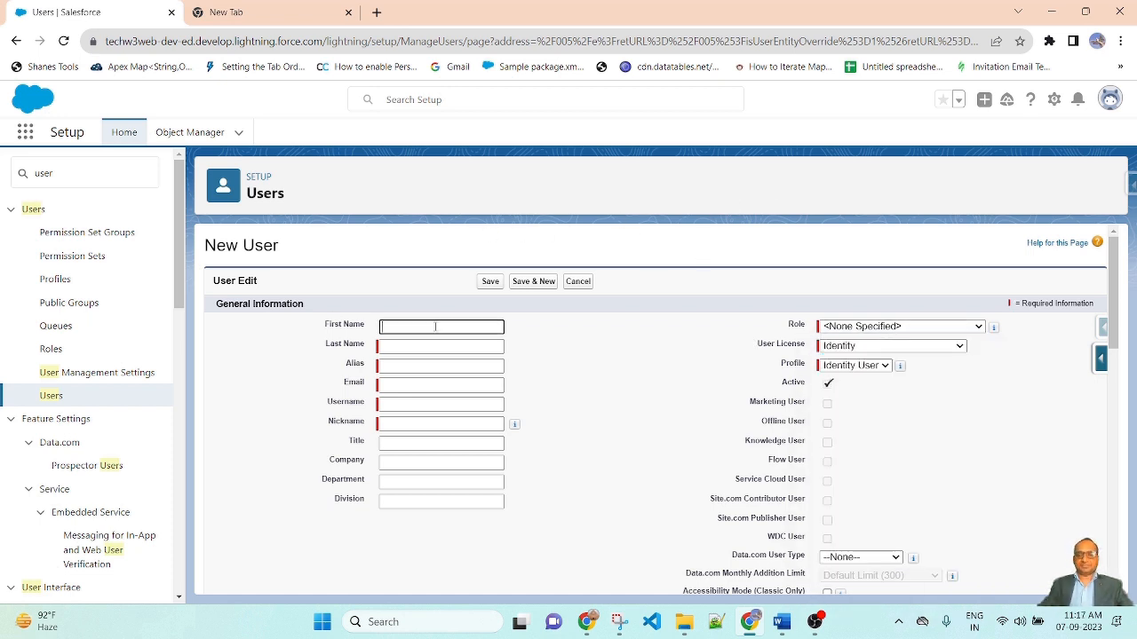
{"action": "type", "text": "Sales"}
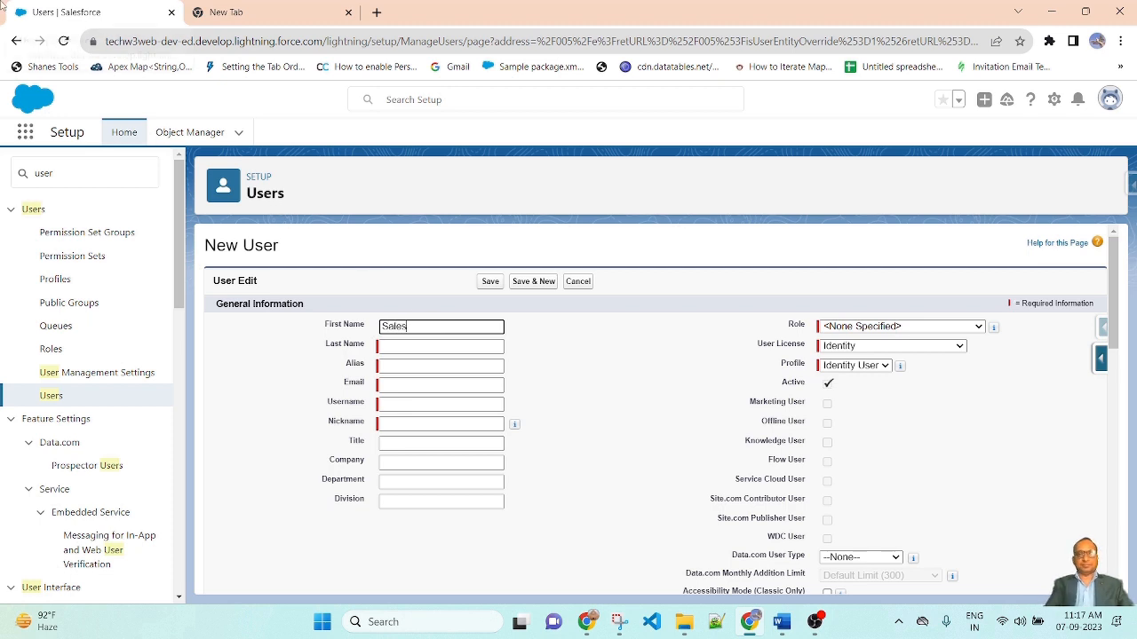
{"action": "key", "text": "Tab"}
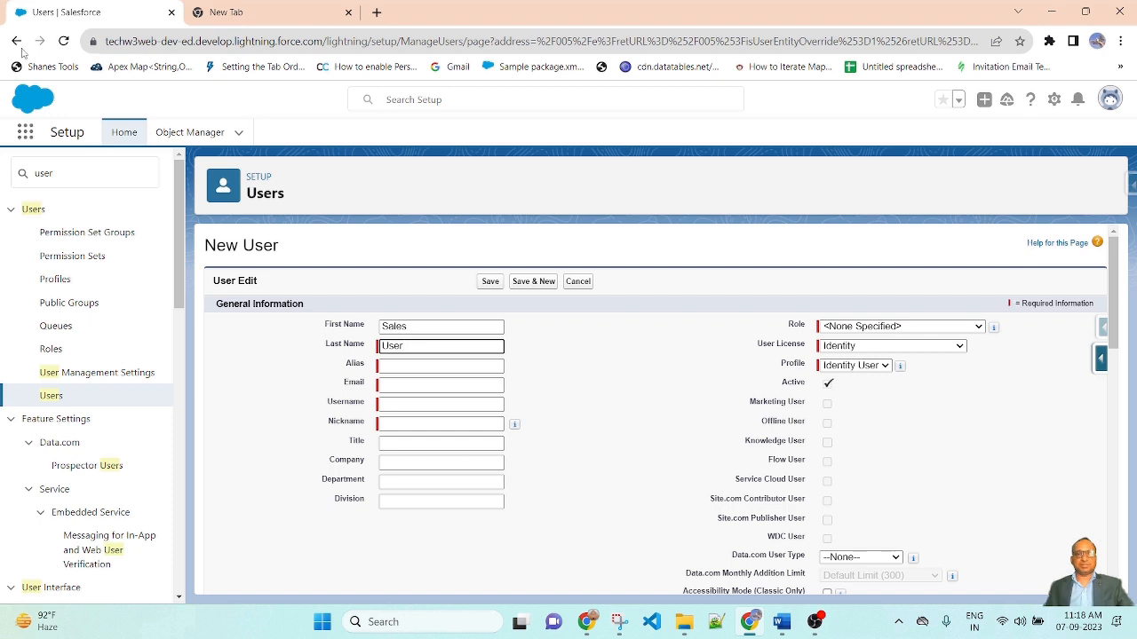
{"action": "left_click", "coordinate": [531, 349]}
{"action": "left_click", "coordinate": [415, 385]}
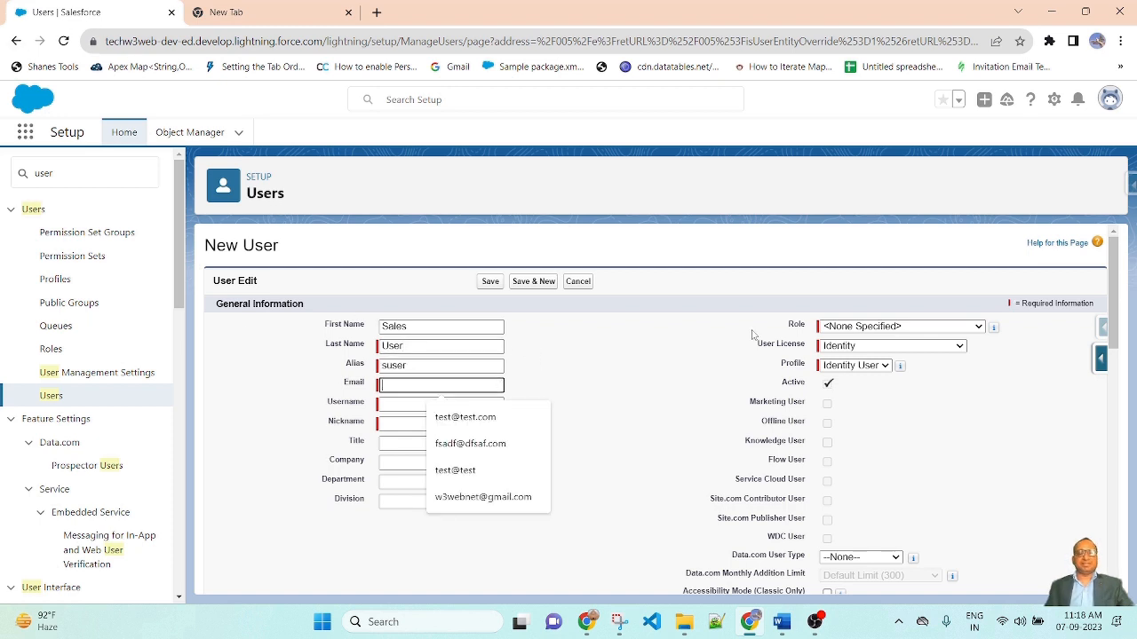
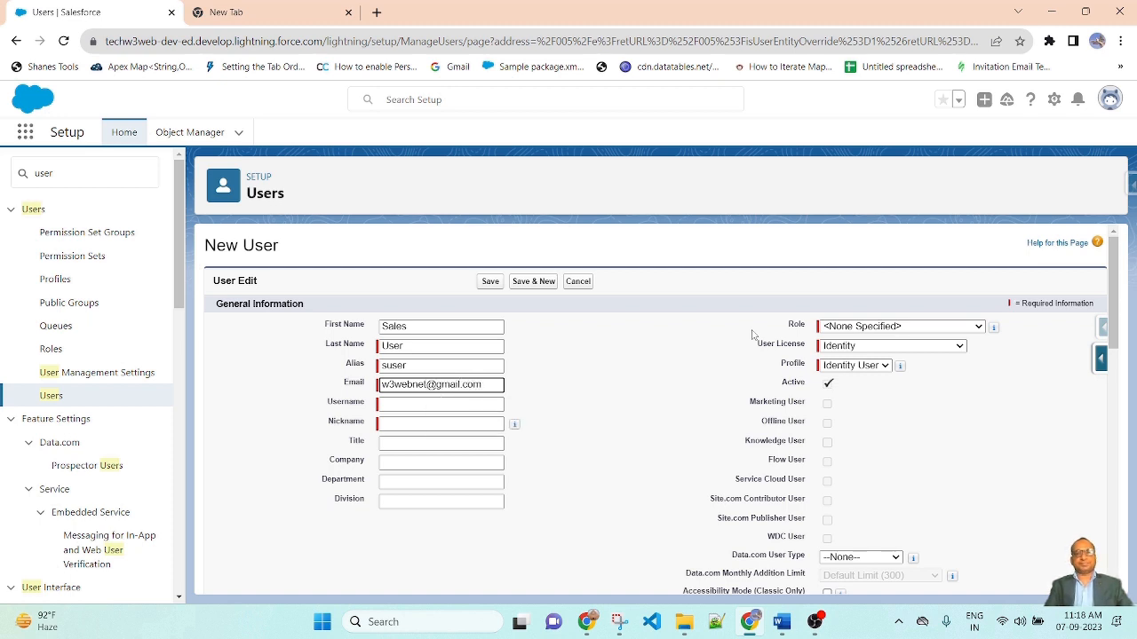
{"action": "left_click", "coordinate": [612, 422]}
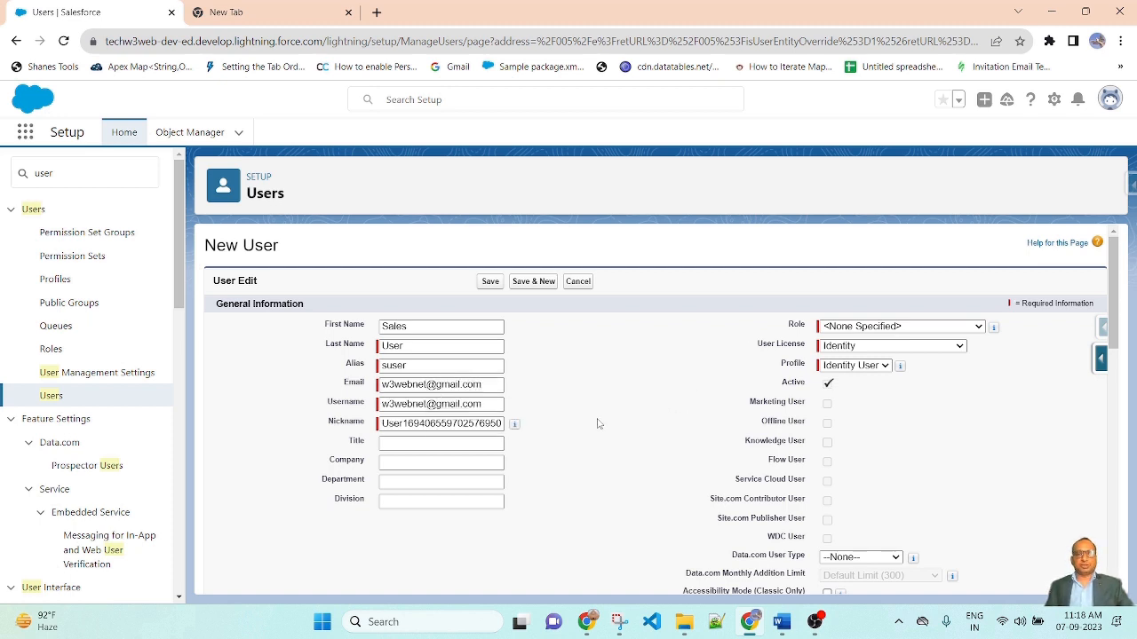
Append '.sales' to the end of the auto-filled username
{"action": "left_click", "coordinate": [481, 404]}
{"action": "triple_click", "coordinate": [485, 402]}
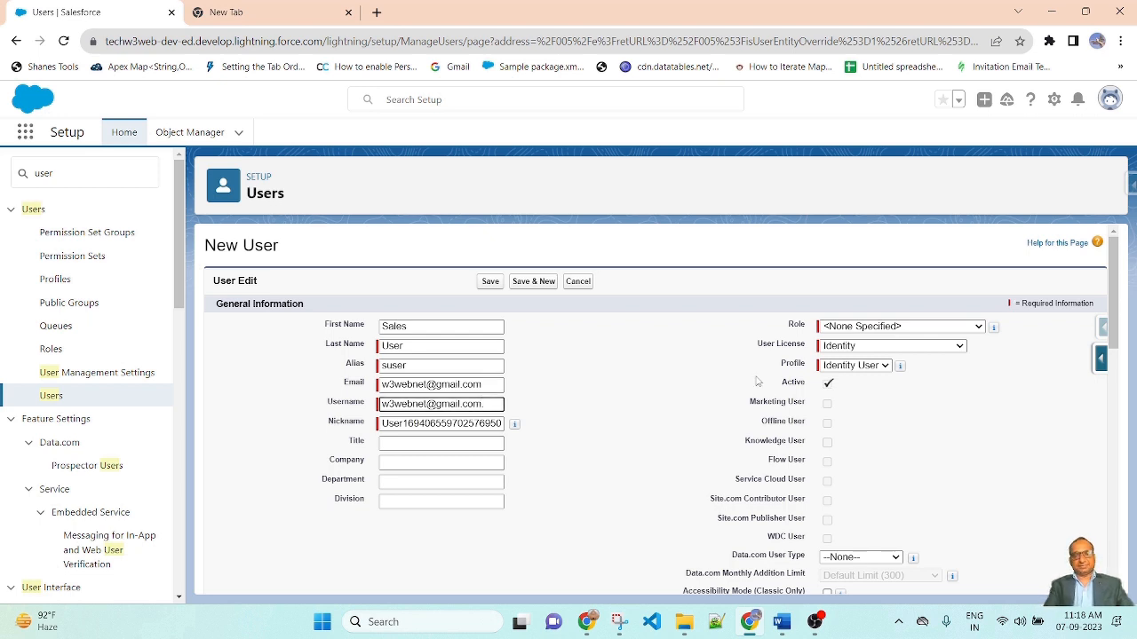
{"action": "type", "text": ".sales"}
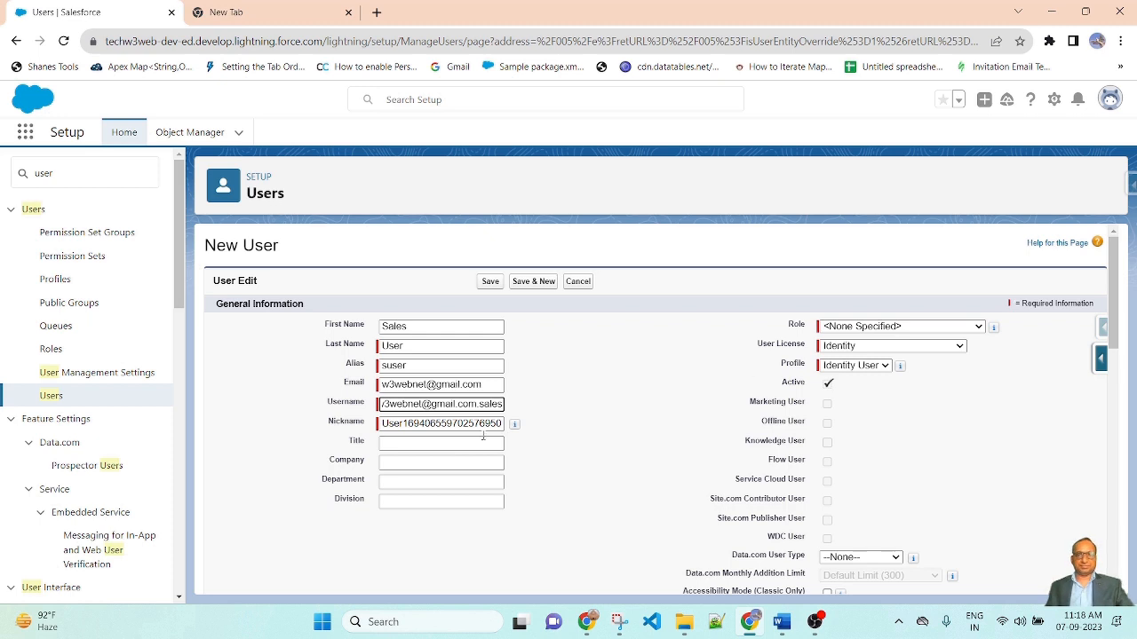
{"action": "left_click", "coordinate": [637, 429]}
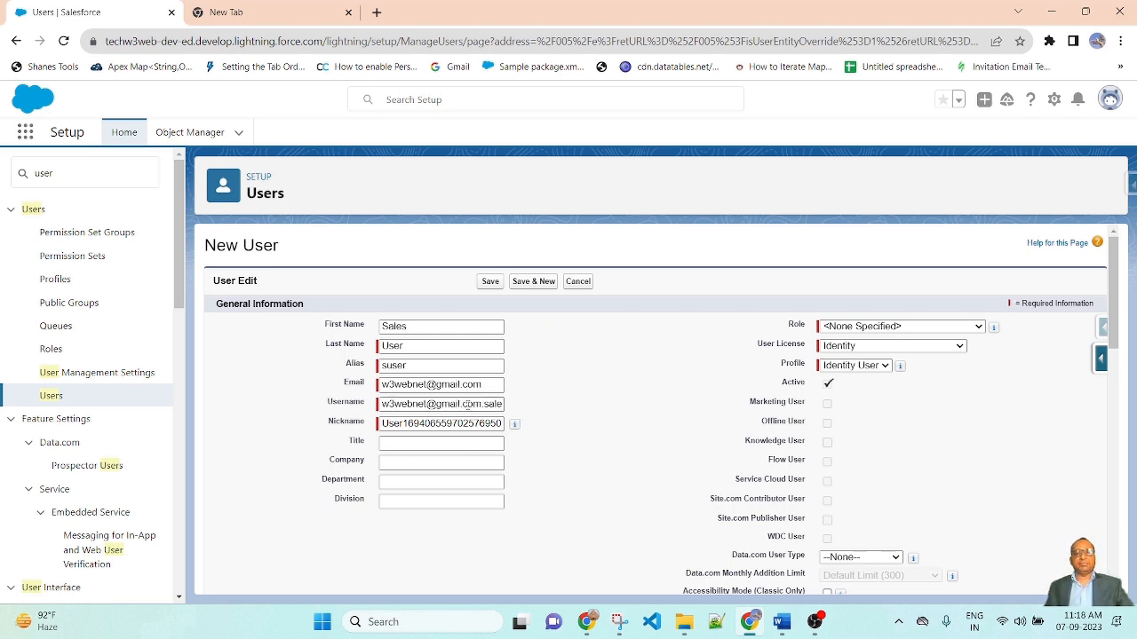
{"action": "left_click_drag", "start_coordinate": [486, 404], "coordinate": [527, 407]}
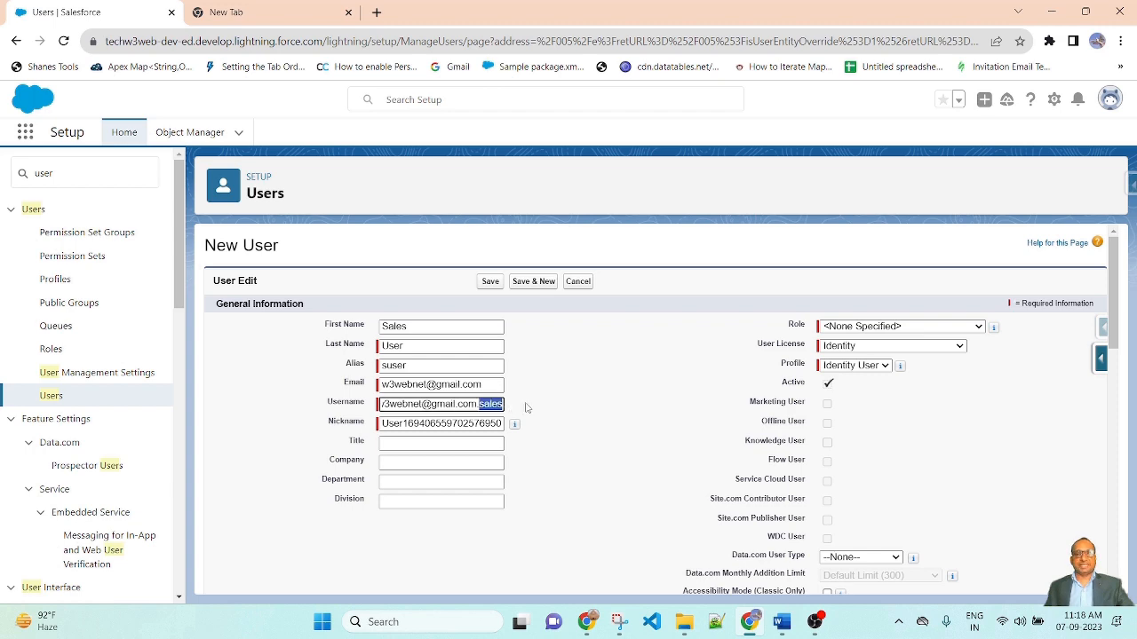
{"action": "left_click", "coordinate": [615, 390]}
{"action": "left_click_drag", "start_coordinate": [399, 406], "coordinate": [631, 404]}
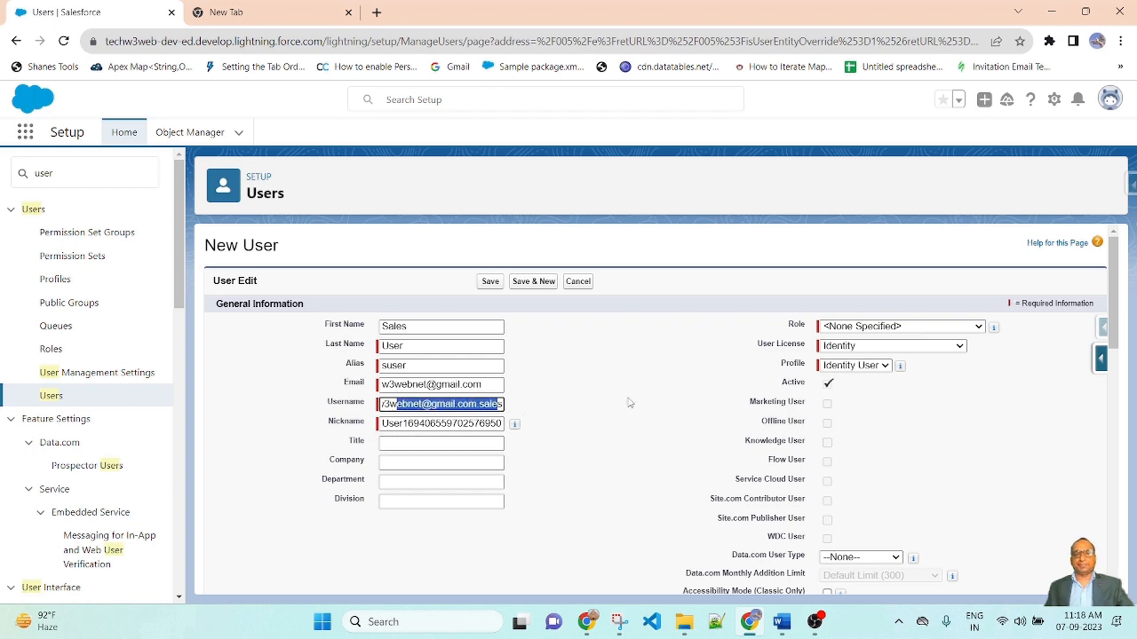
{"action": "left_click", "coordinate": [631, 404]}
{"action": "scroll", "coordinate": [635, 409], "scroll_direction": "down", "scroll_amount": 1}
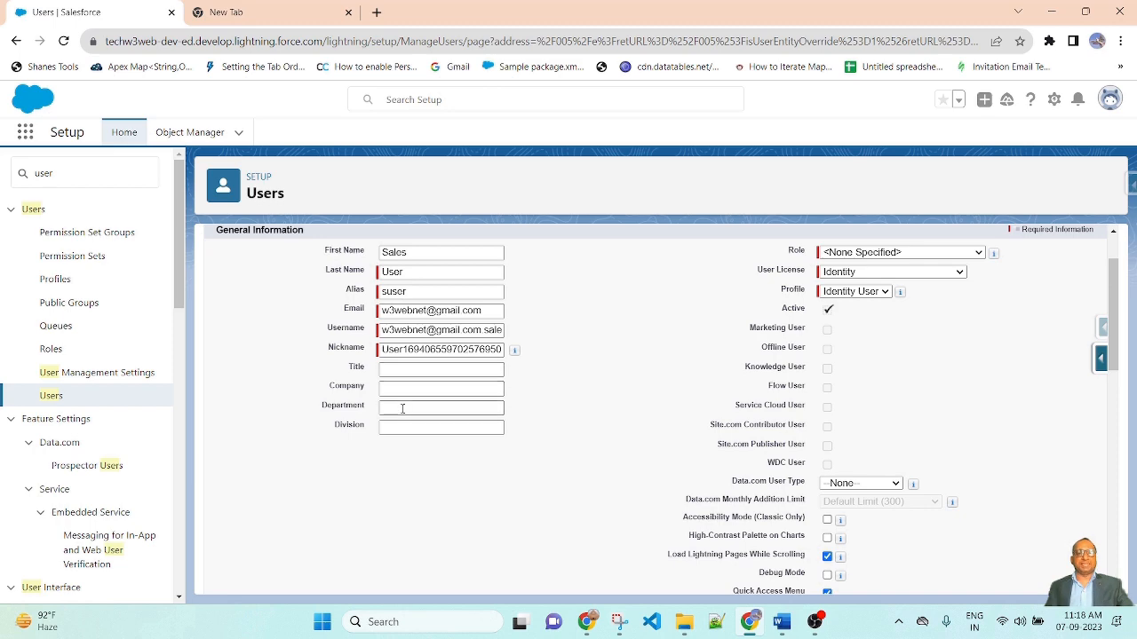
{"action": "scroll", "coordinate": [601, 487], "scroll_direction": "up", "scroll_amount": 1}
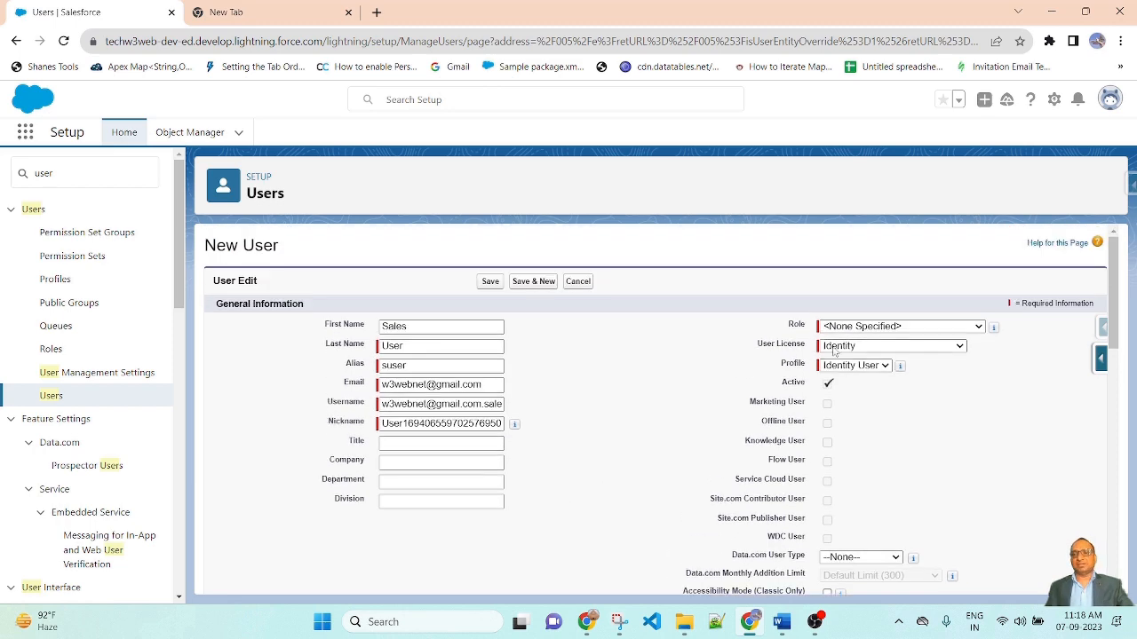
Set role Channel Sales Team, user license Salesforce, and profile Custom: Sales Profile
{"action": "left_click", "coordinate": [977, 327]}
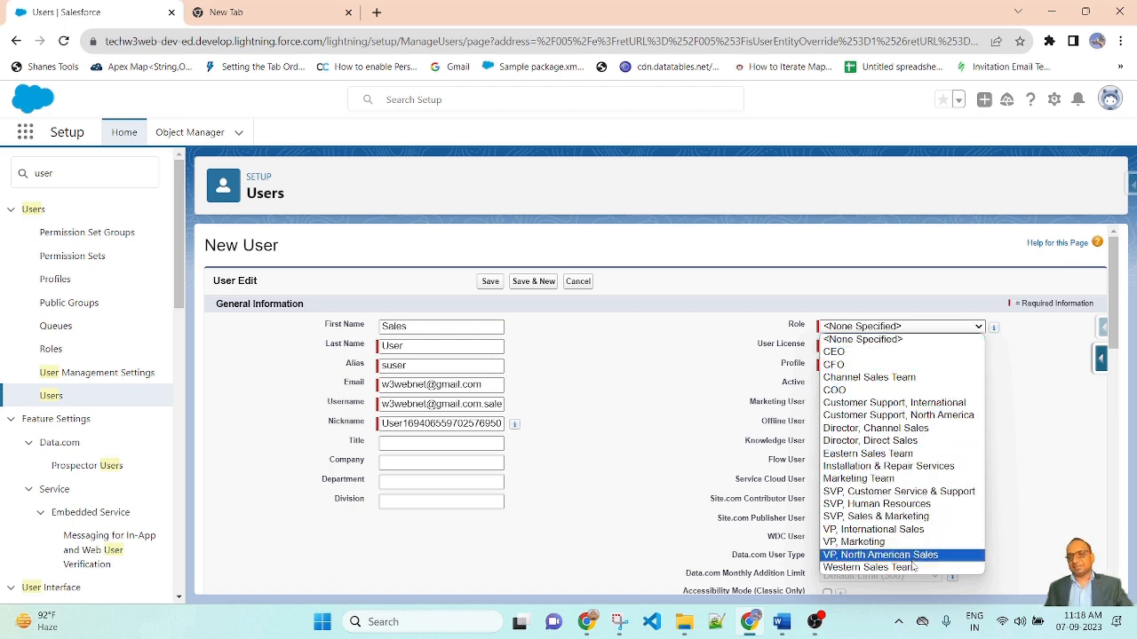
{"action": "key", "text": "s"}
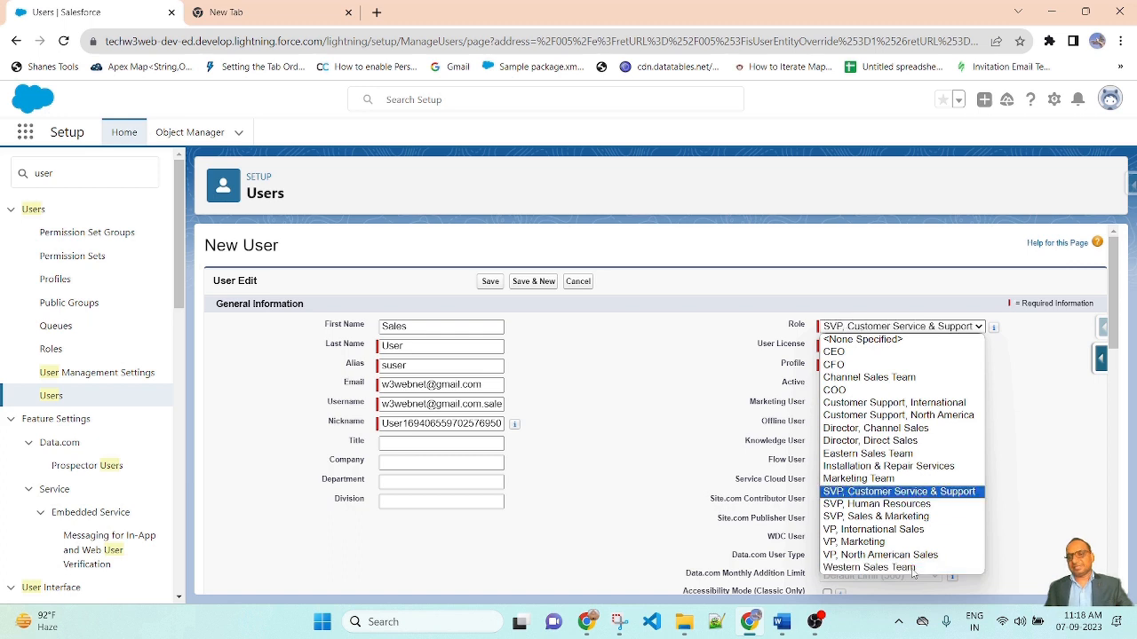
{"action": "left_click", "coordinate": [912, 380]}
{"action": "left_click", "coordinate": [906, 349]}
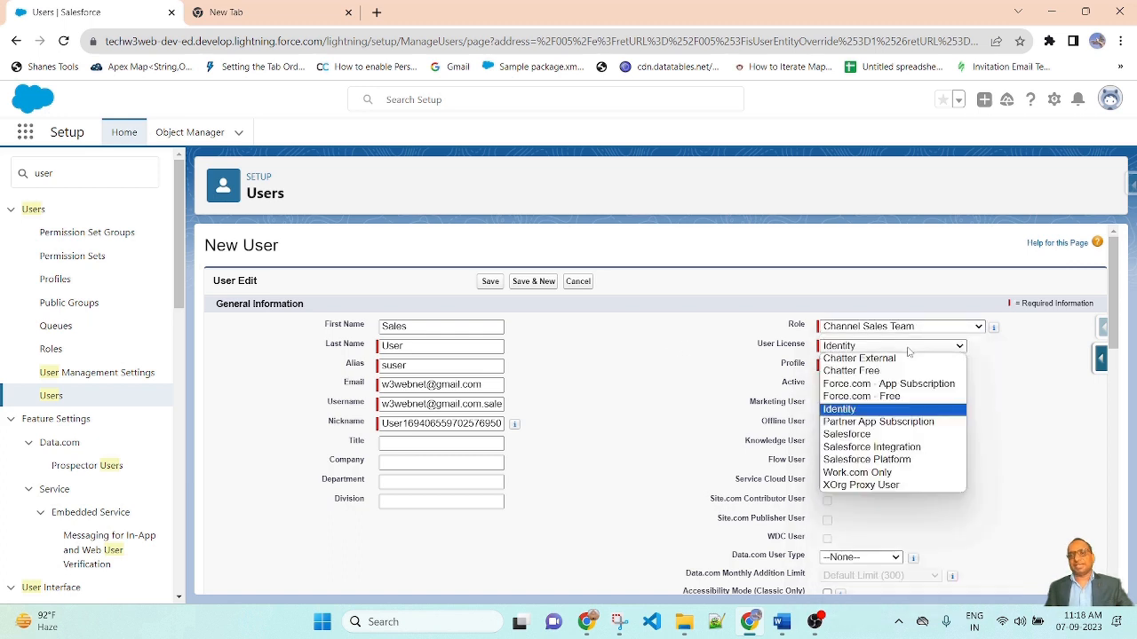
{"action": "left_click", "coordinate": [904, 434]}
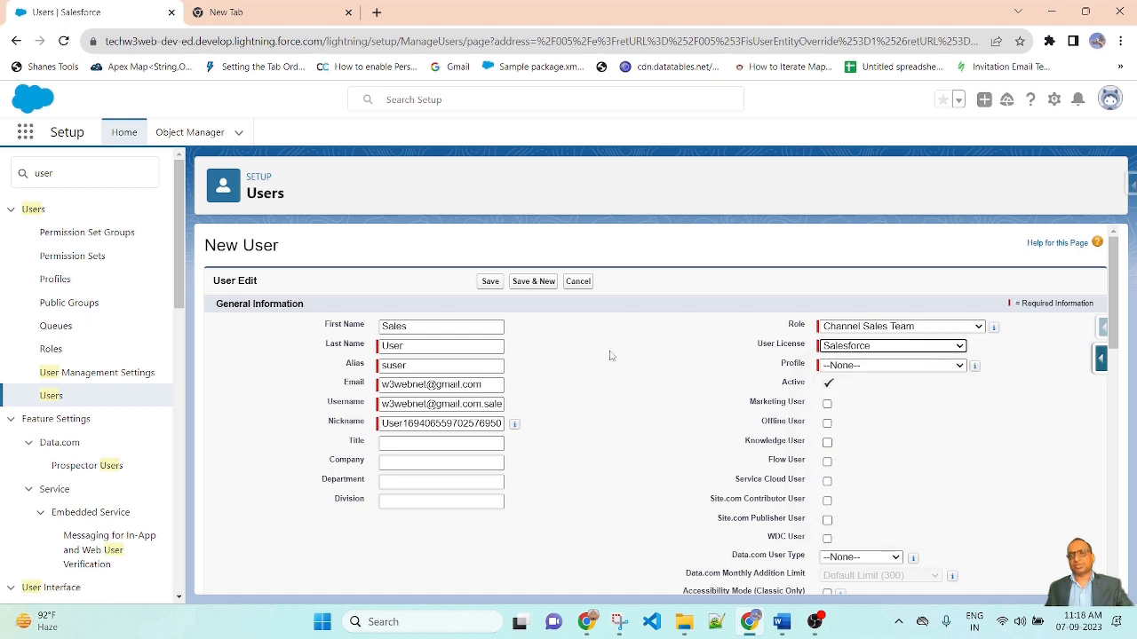
{"action": "left_click", "coordinate": [910, 369]}
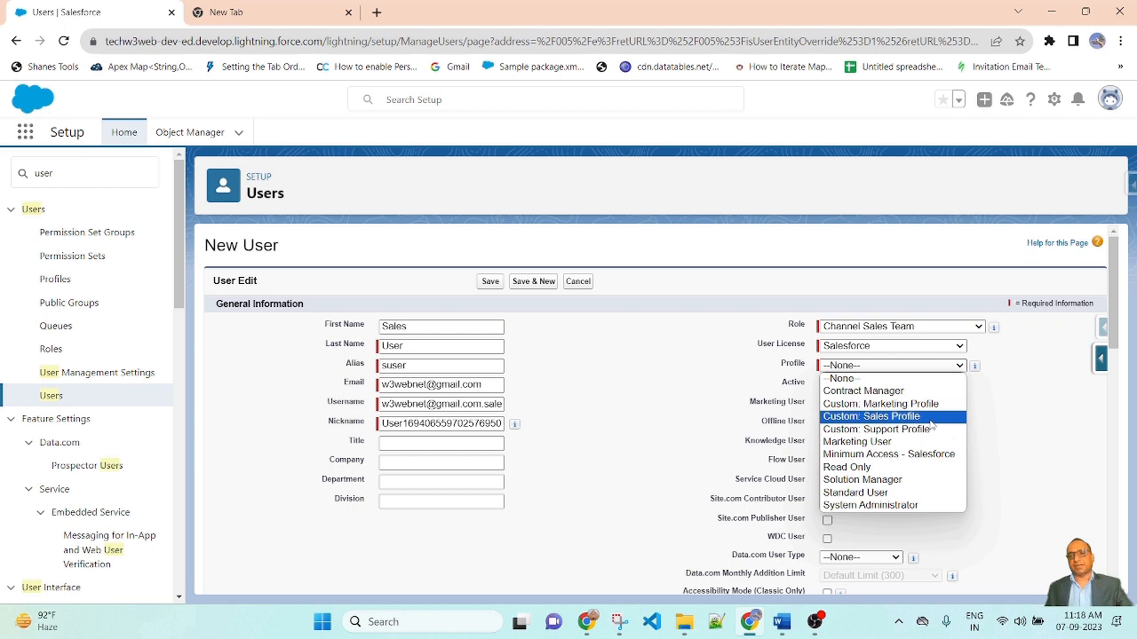
{"action": "left_click", "coordinate": [888, 417]}
{"action": "left_click", "coordinate": [1105, 455]}
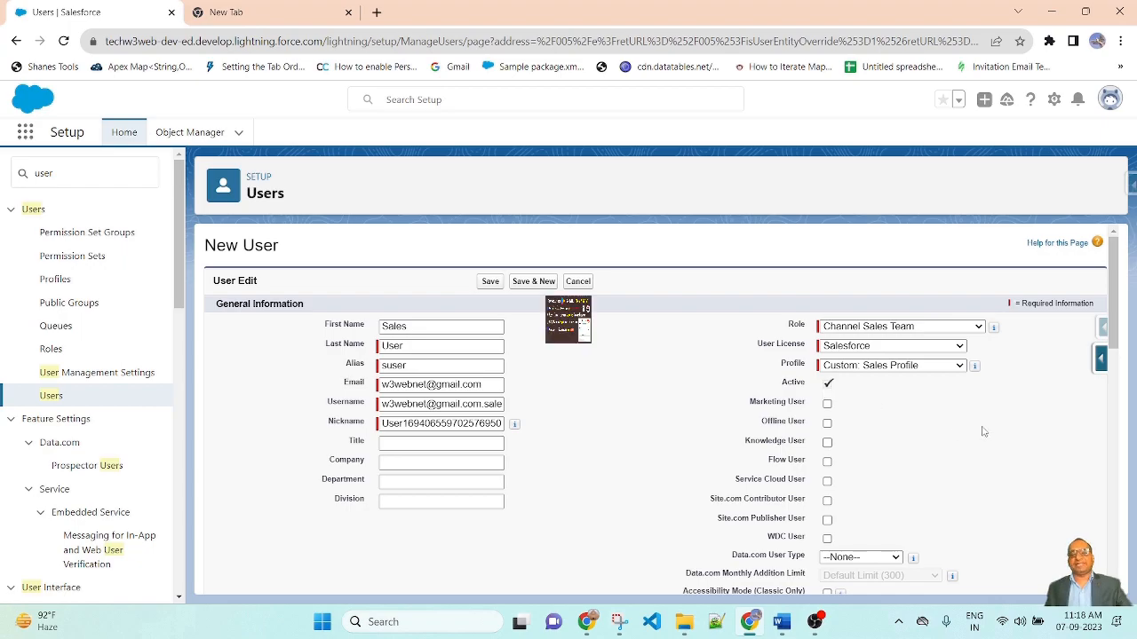
{"action": "scroll", "coordinate": [986, 431], "scroll_direction": "down", "scroll_amount": 10}
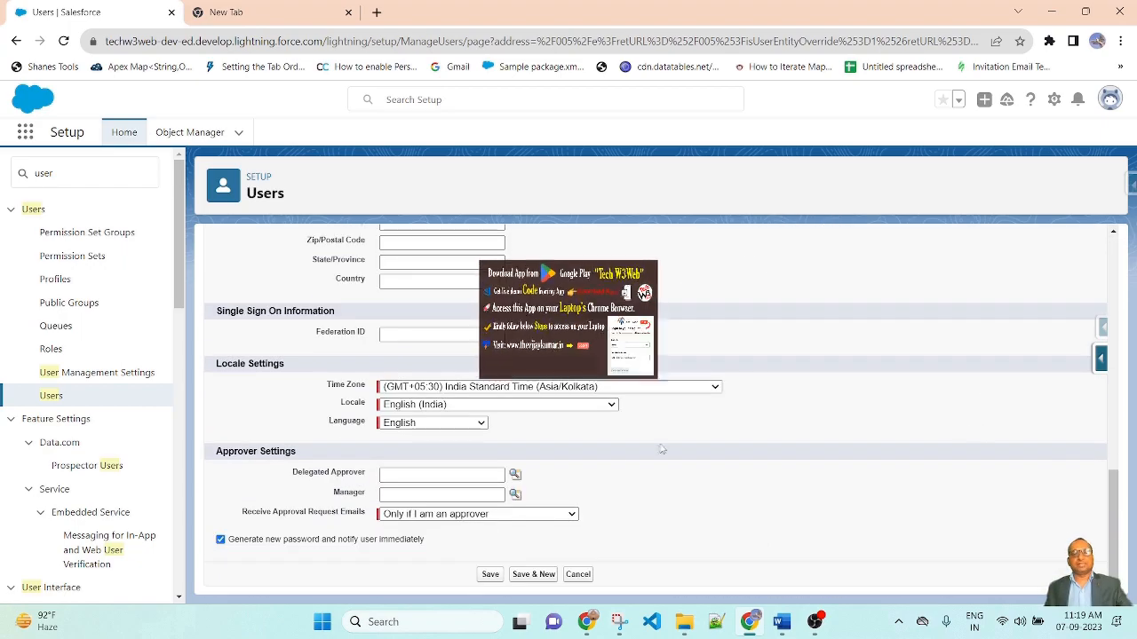
{"action": "scroll", "coordinate": [698, 485], "scroll_direction": "up", "scroll_amount": 2}
{"action": "scroll", "coordinate": [698, 485], "scroll_direction": "up", "scroll_amount": 1}
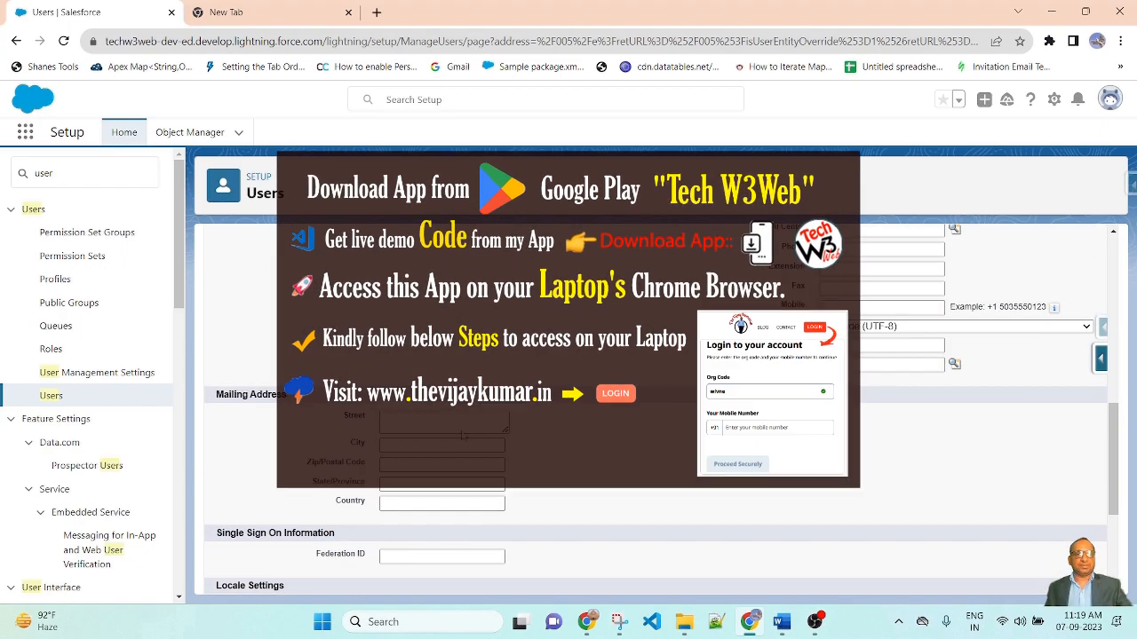